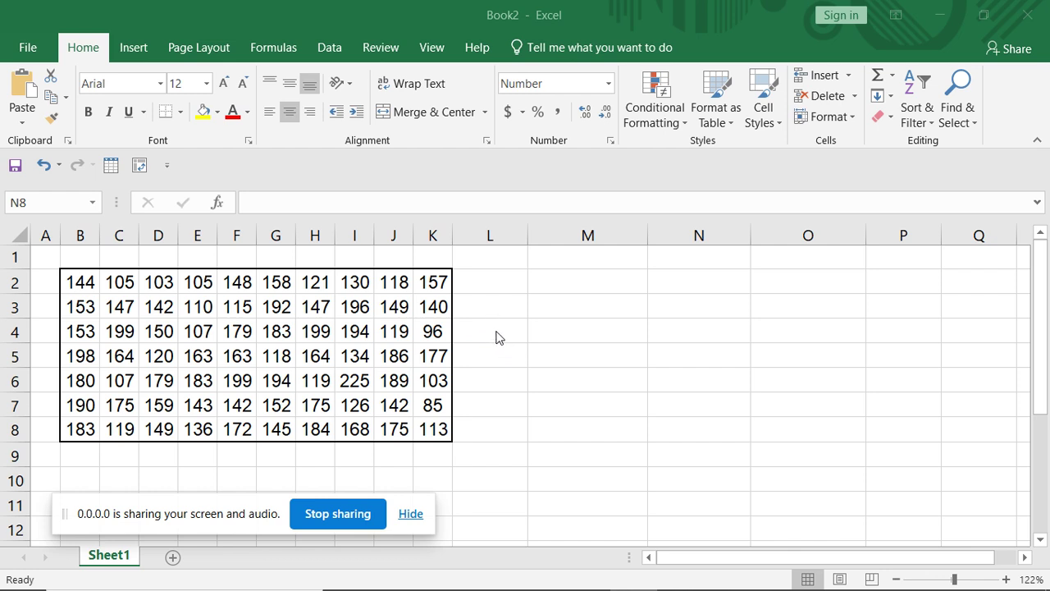
Step: Label cell M2 MAX and calculate the maximum of B2:K8 in N2 with the MAX function
{"action": "left_click", "coordinate": [559, 279]}
{"action": "type", "text": "M"}
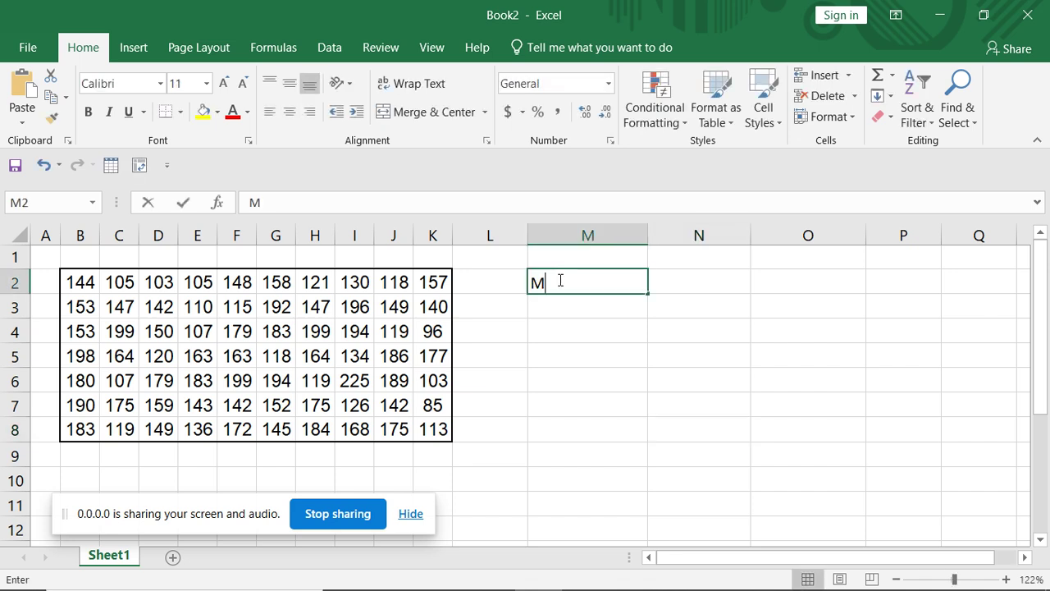
{"action": "type", "text": "AX"}
{"action": "left_click", "coordinate": [676, 286]}
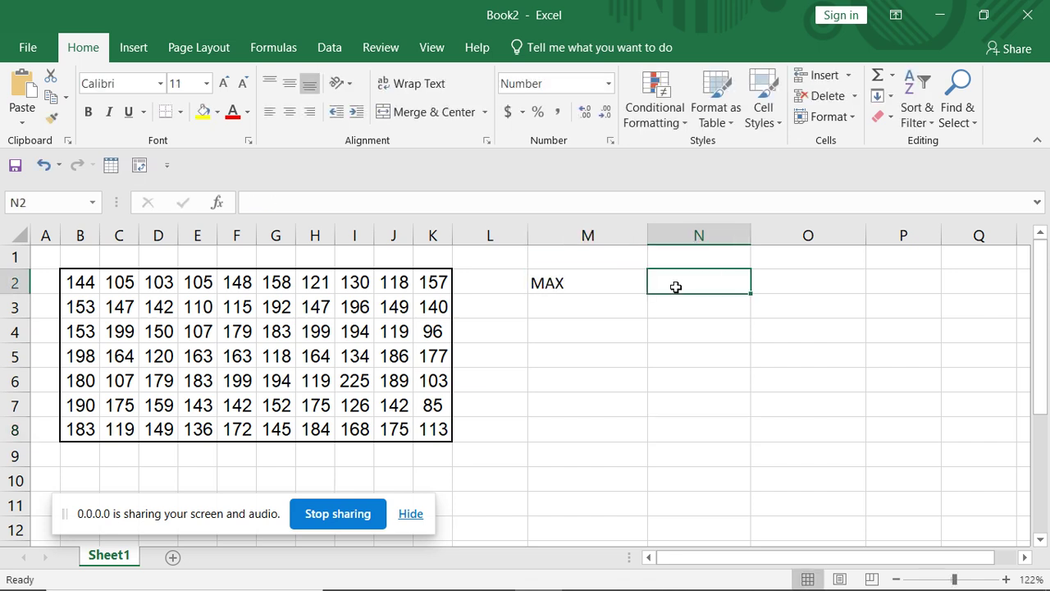
{"action": "type", "text": "=MAX"}
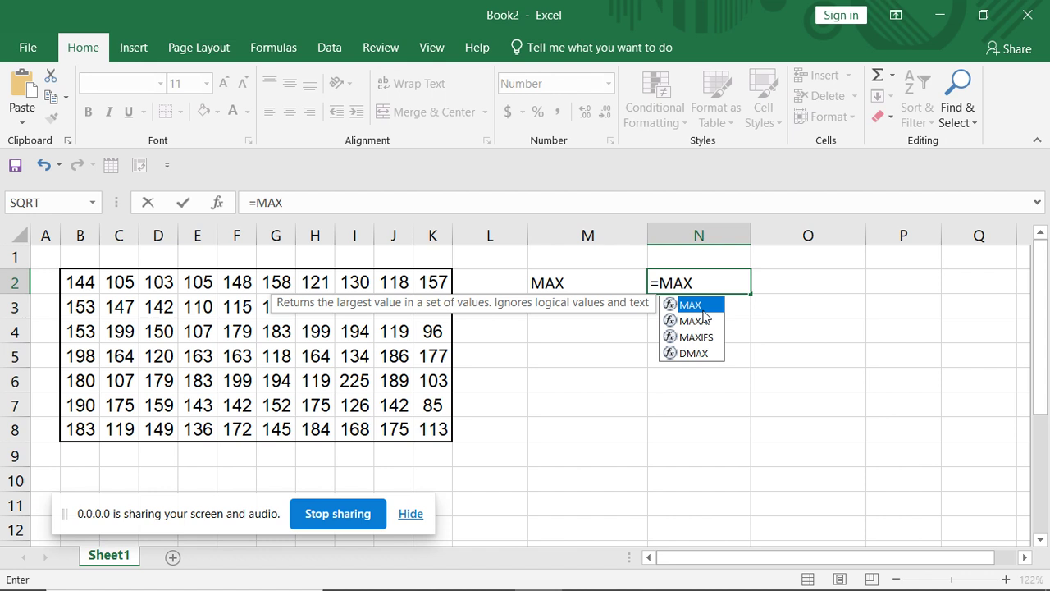
{"action": "double_click", "coordinate": [697, 307]}
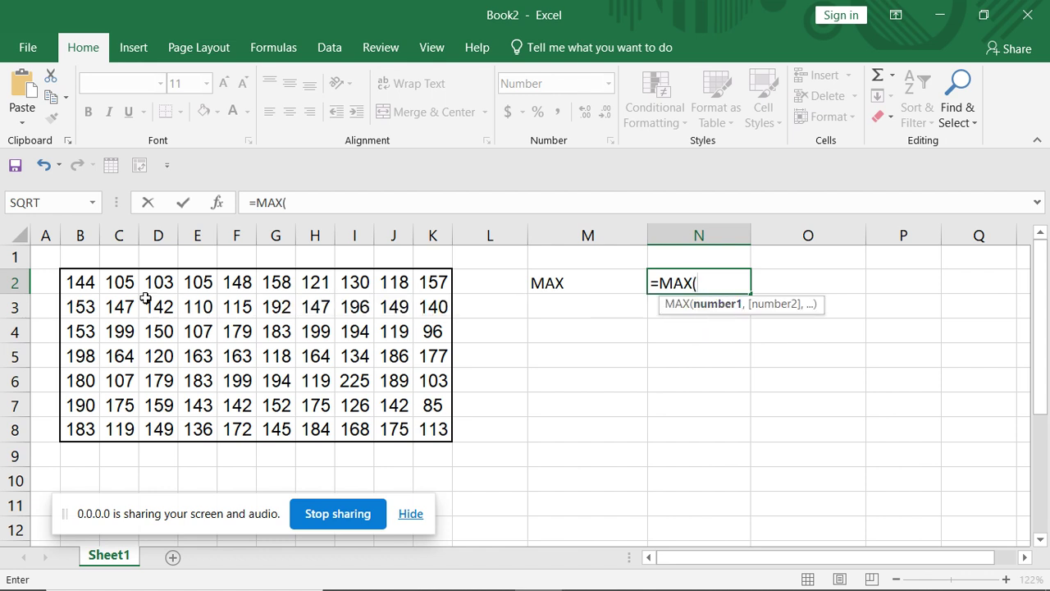
{"action": "left_click_drag", "start_coordinate": [78, 283], "coordinate": [439, 424]}
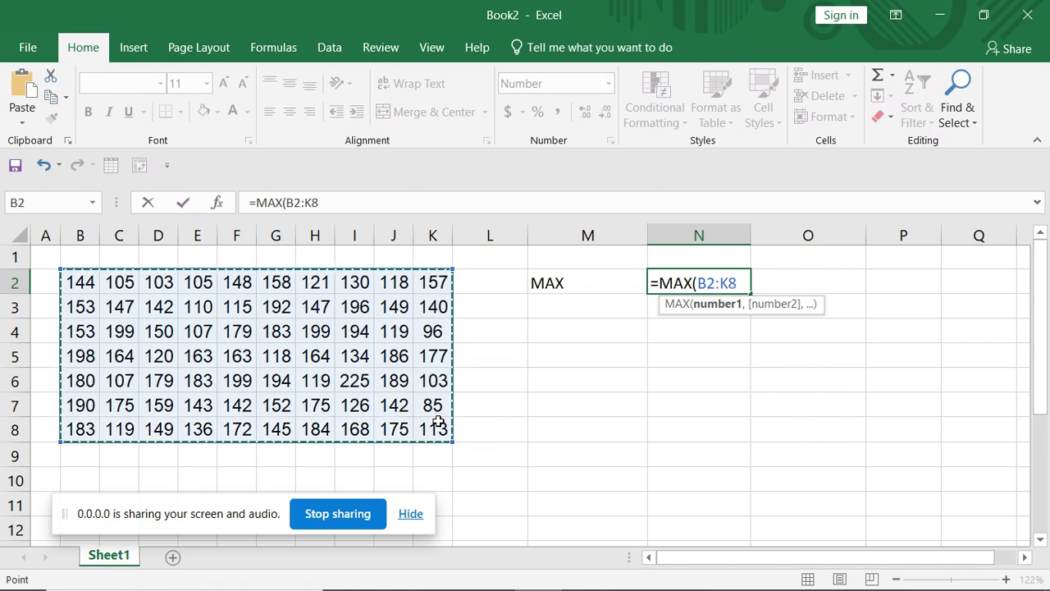
{"action": "type", "text": ")"}
{"action": "key", "text": "Return"}
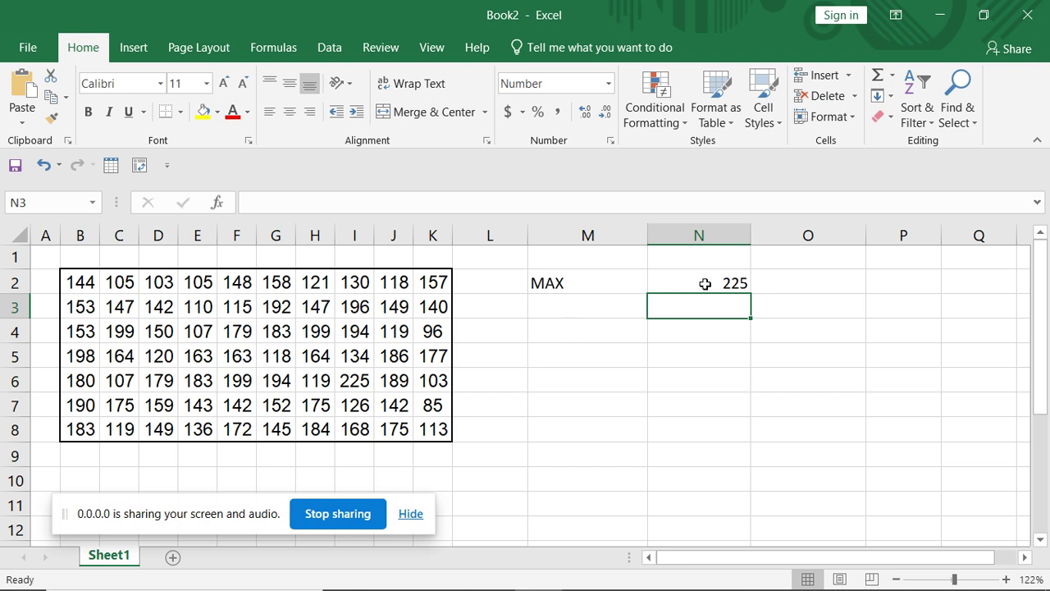
Step: Label cell M3 MIN and calculate the minimum of B2:K8 in N3 with the MIN function
{"action": "left_click", "coordinate": [572, 308]}
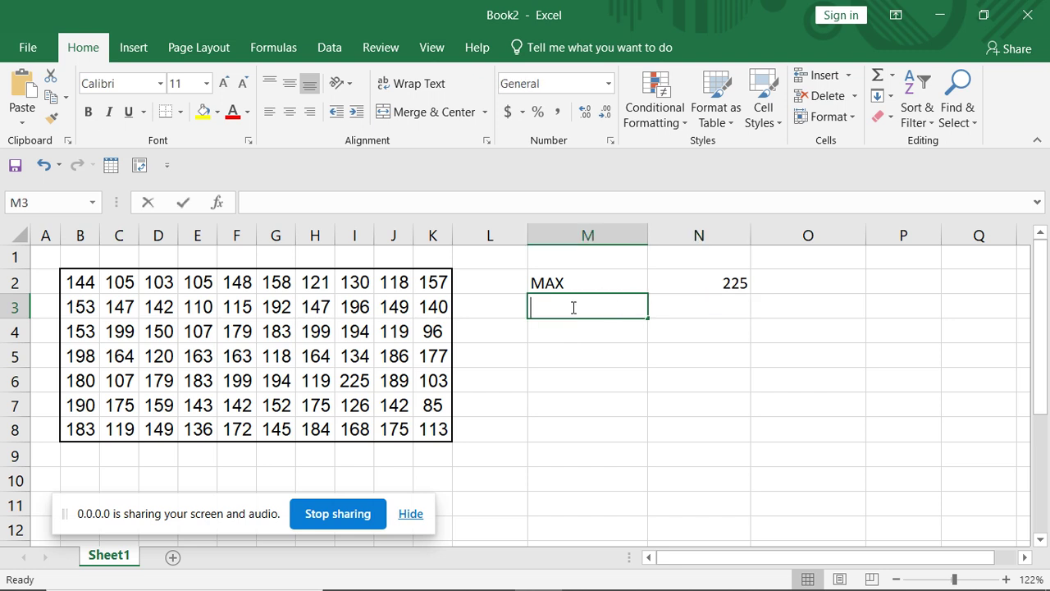
{"action": "type", "text": "MIN"}
{"action": "left_click", "coordinate": [702, 307]}
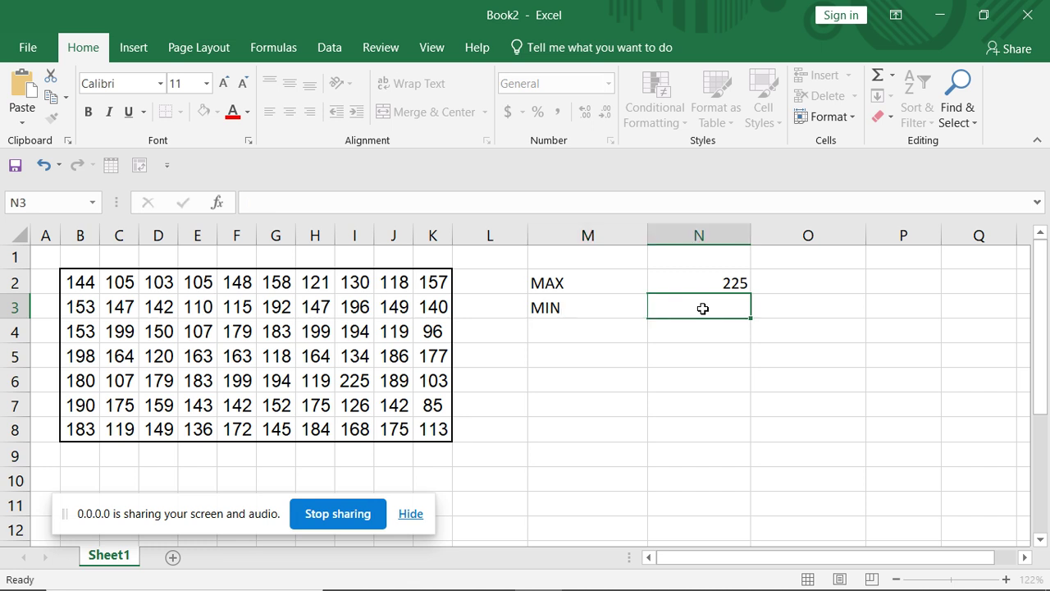
{"action": "type", "text": "=MIN"}
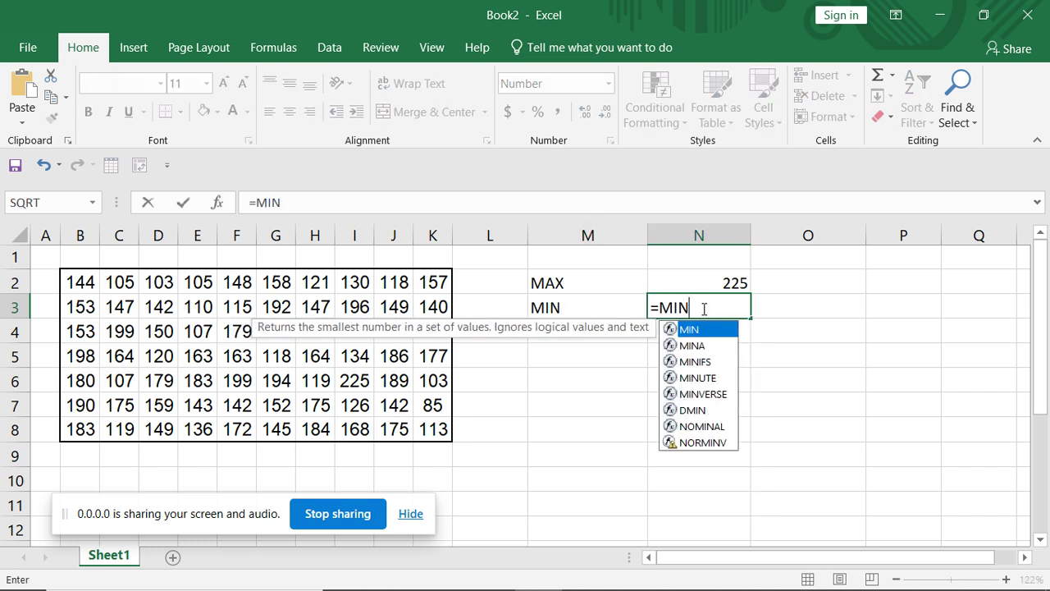
{"action": "double_click", "coordinate": [704, 331]}
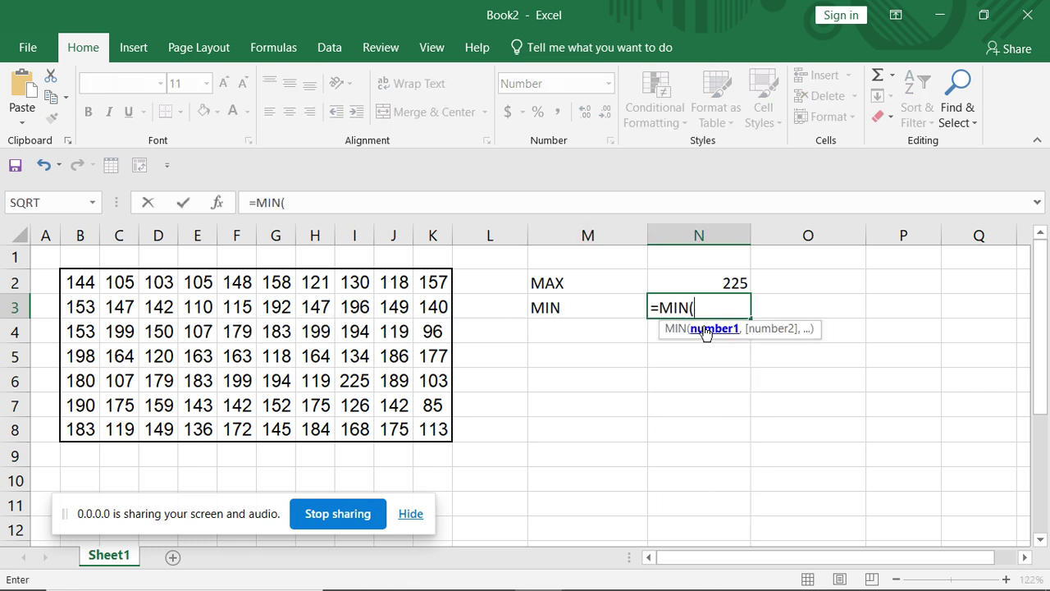
{"action": "left_click", "coordinate": [83, 281]}
{"action": "left_click_drag", "start_coordinate": [82, 281], "coordinate": [439, 425]}
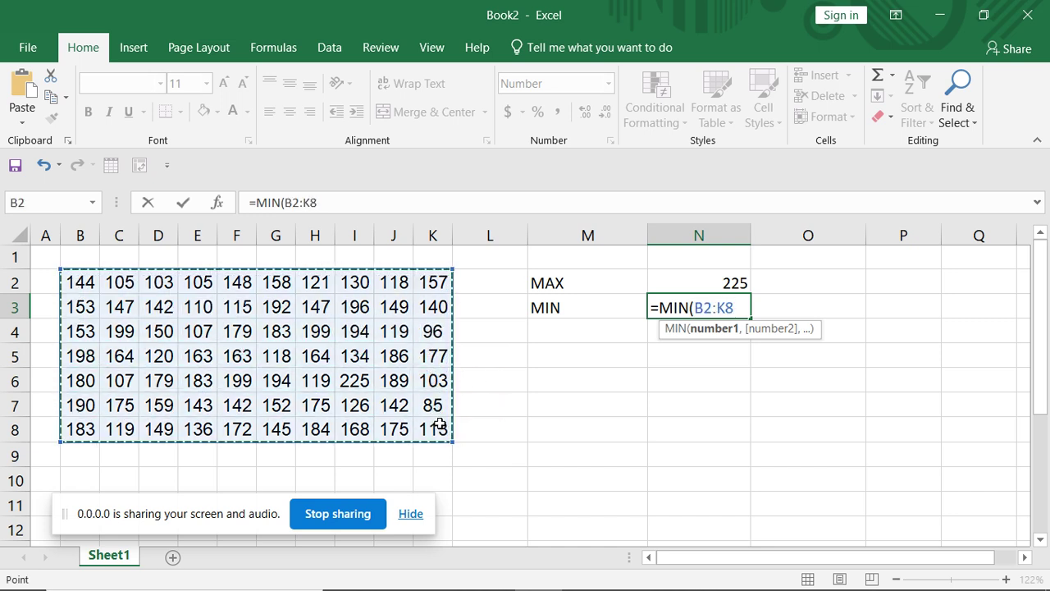
{"action": "type", "text": ")"}
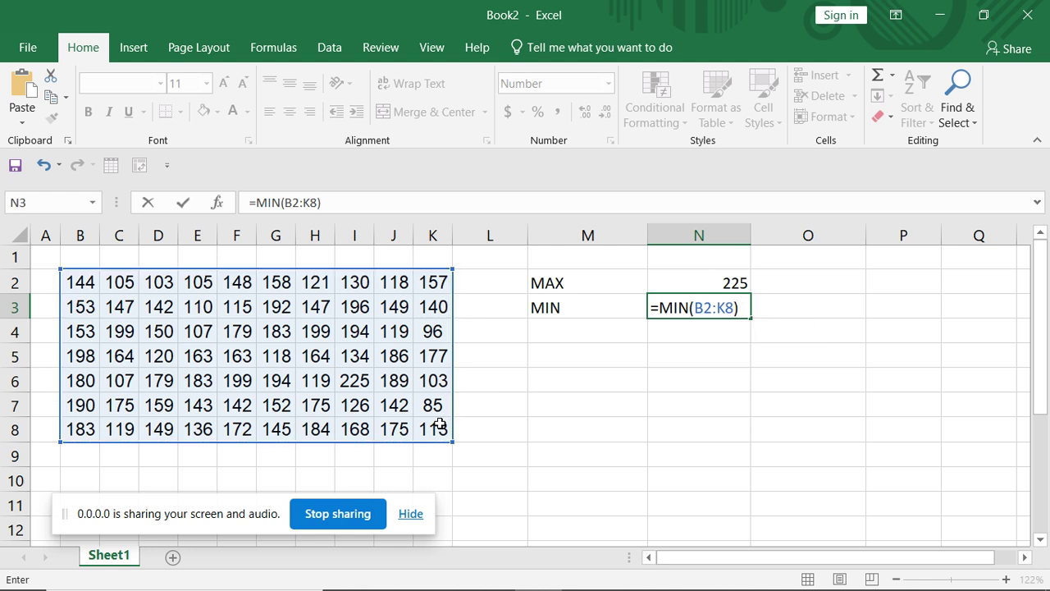
{"action": "key", "text": "Return"}
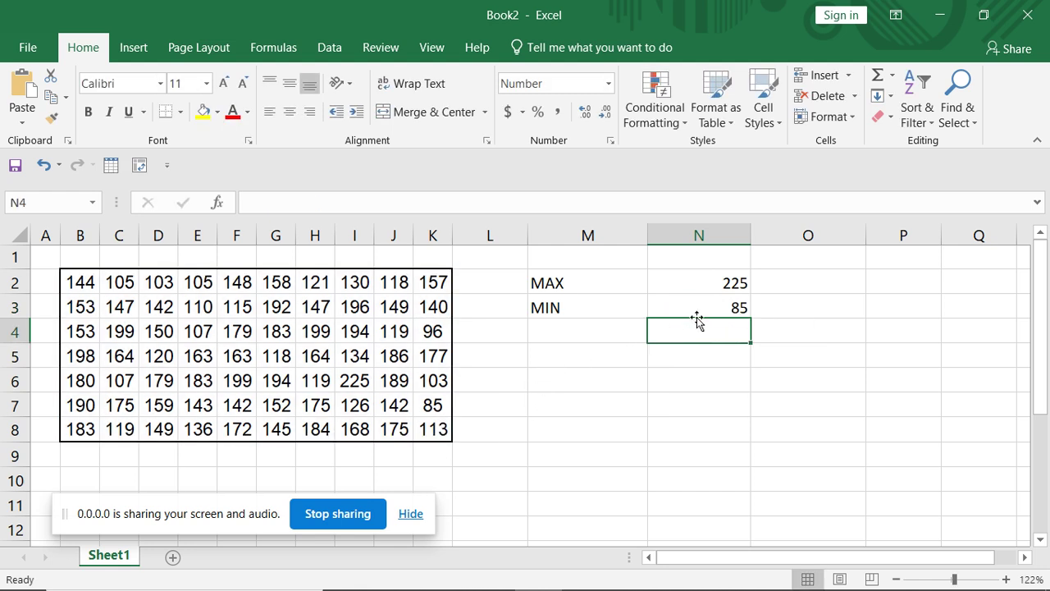
Step: Label cell M4 Range and calculate the range in N4 with the formula =N2-N3
{"action": "left_click", "coordinate": [596, 336]}
{"action": "type", "text": "Range"}
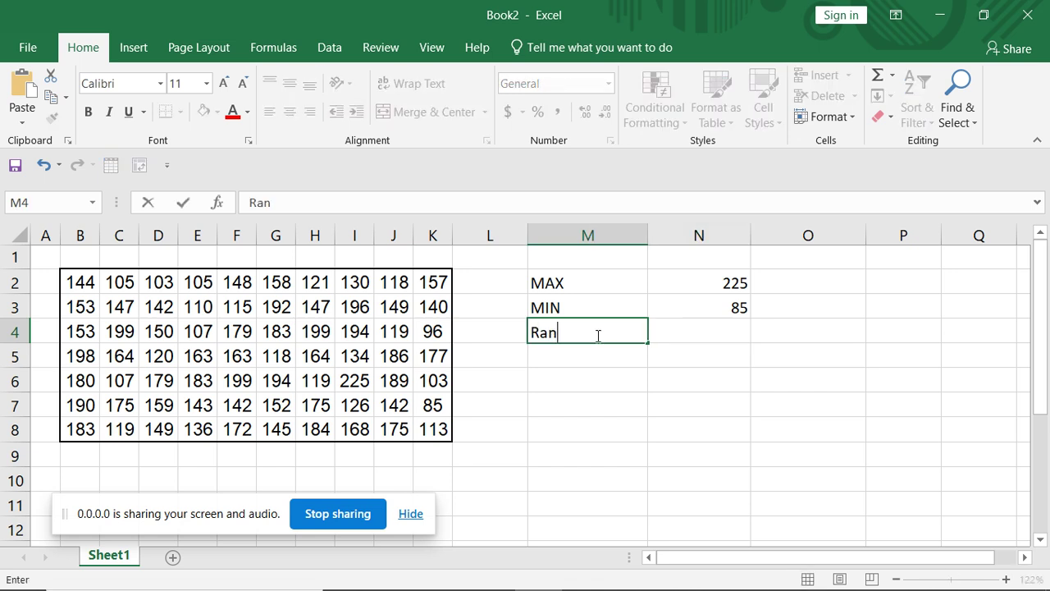
{"action": "left_click", "coordinate": [714, 330]}
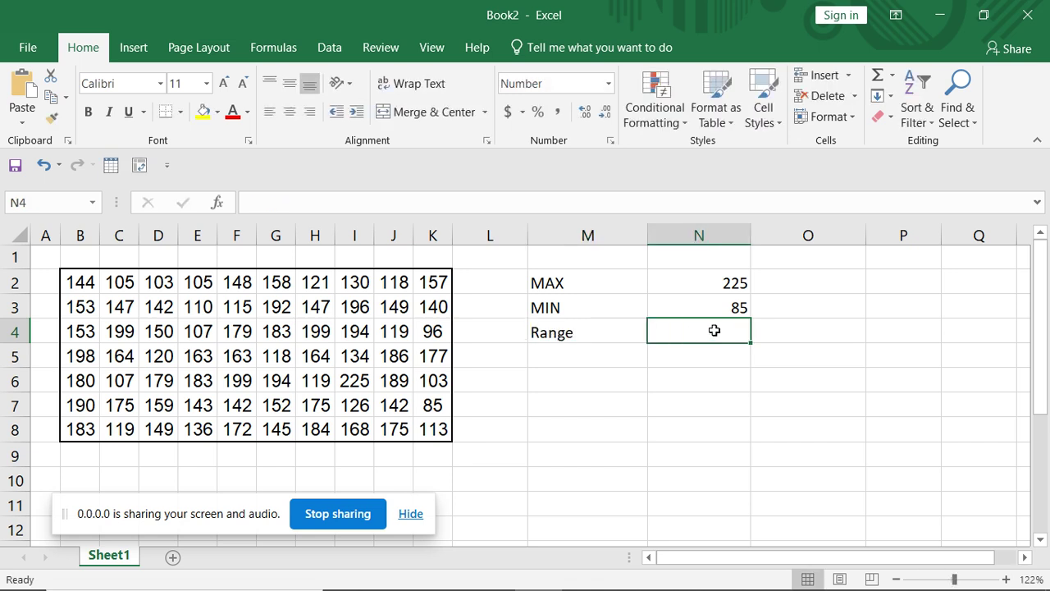
{"action": "type", "text": "="}
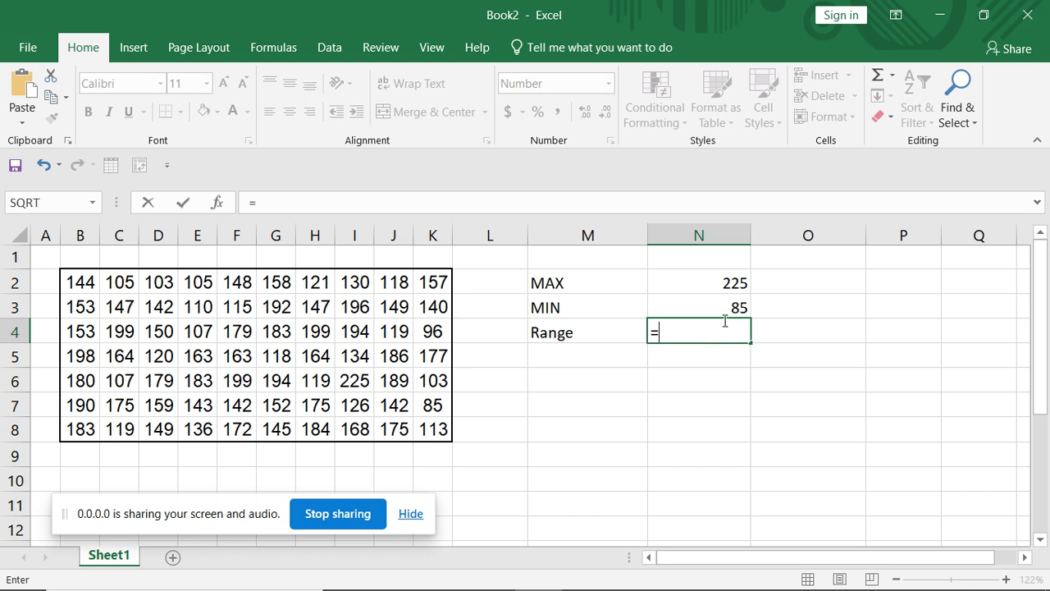
{"action": "left_click", "coordinate": [718, 283]}
{"action": "type", "text": "-"}
{"action": "left_click", "coordinate": [727, 310]}
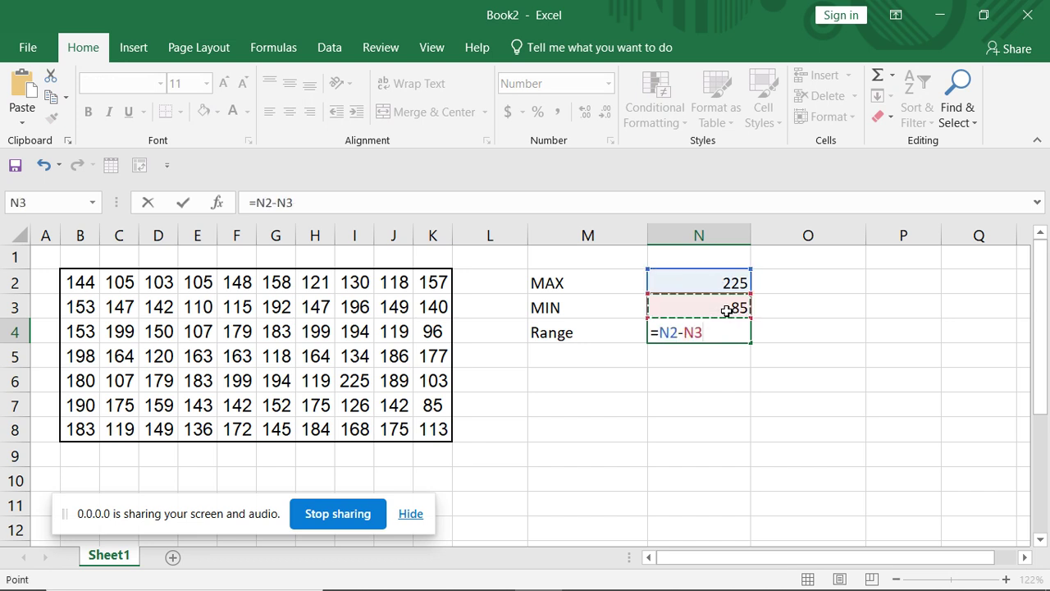
{"action": "key", "text": "Return"}
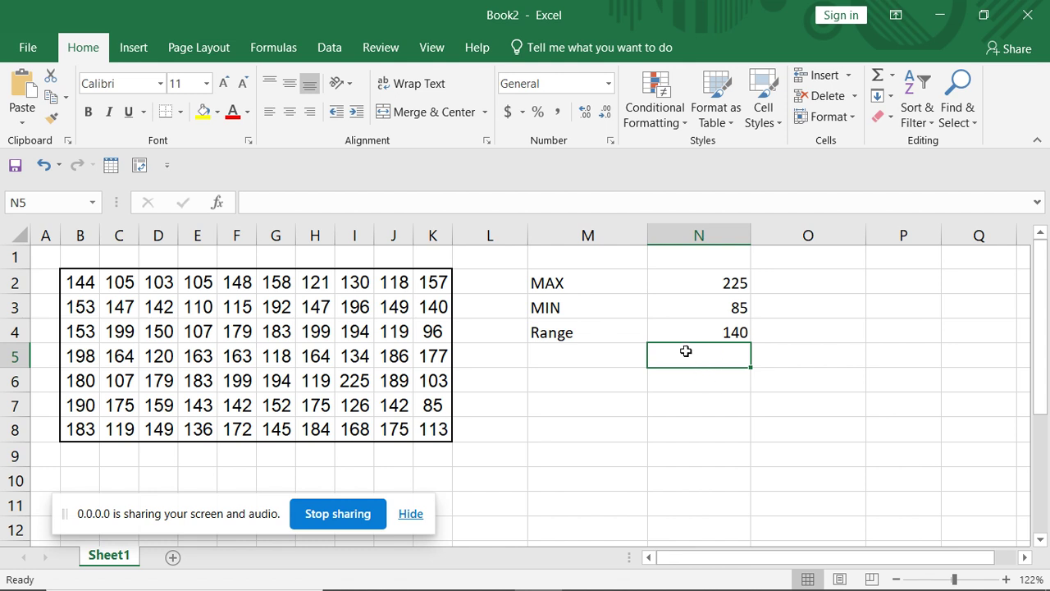
Step: Label cell M5 Bin width and calculate it in N5 by dividing the range by five, using =N4/5
{"action": "left_click", "coordinate": [608, 361]}
{"action": "double_click", "coordinate": [608, 358]}
{"action": "type", "text": "Bin width"}
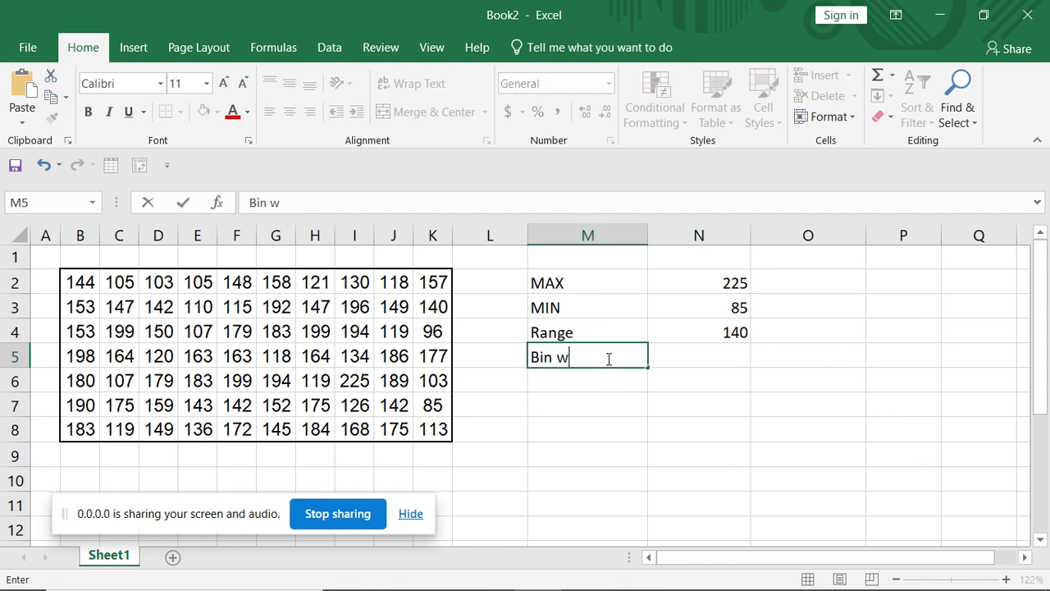
{"action": "left_click", "coordinate": [680, 360]}
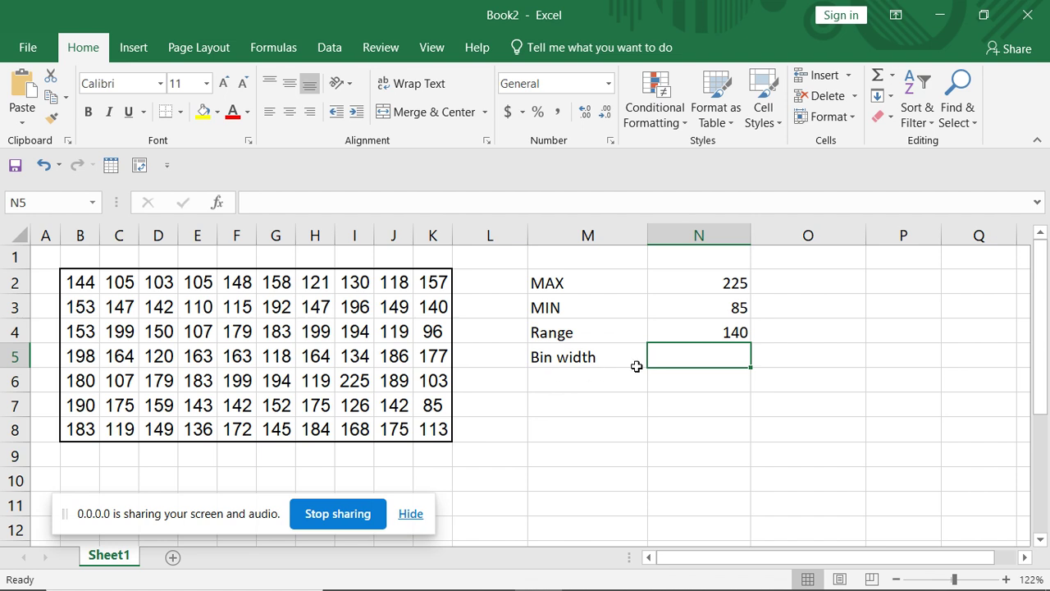
{"action": "type", "text": "="}
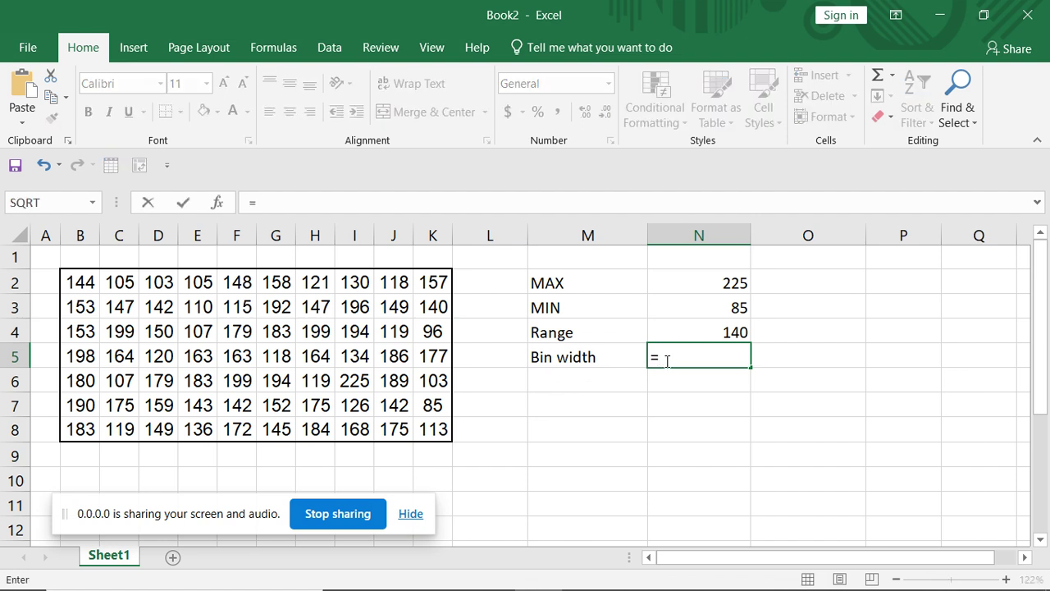
{"action": "left_click", "coordinate": [698, 335]}
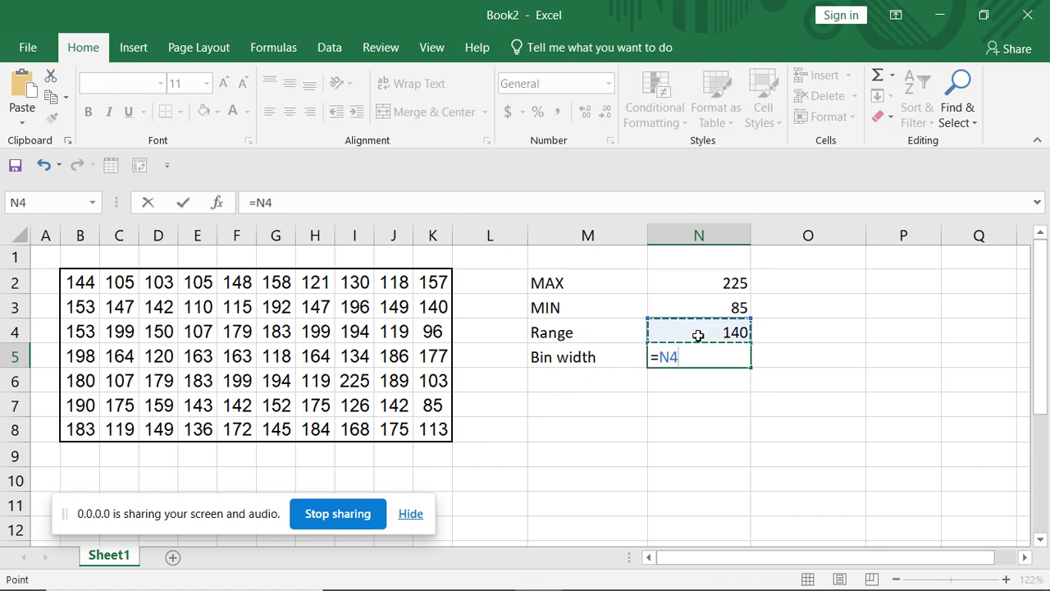
{"action": "type", "text": "/"}
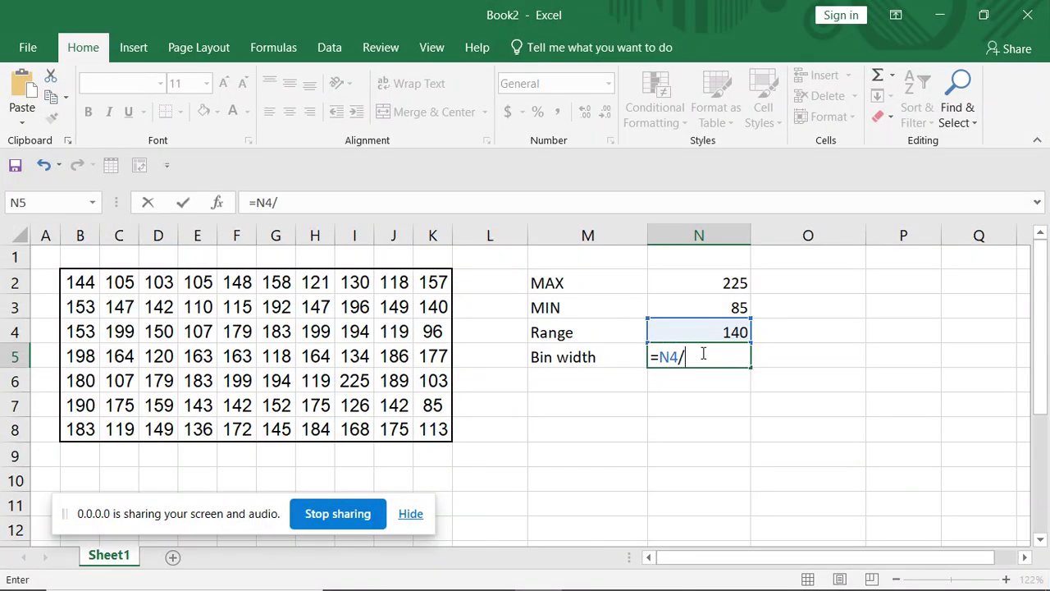
{"action": "type", "text": "5"}
{"action": "key", "text": "Return"}
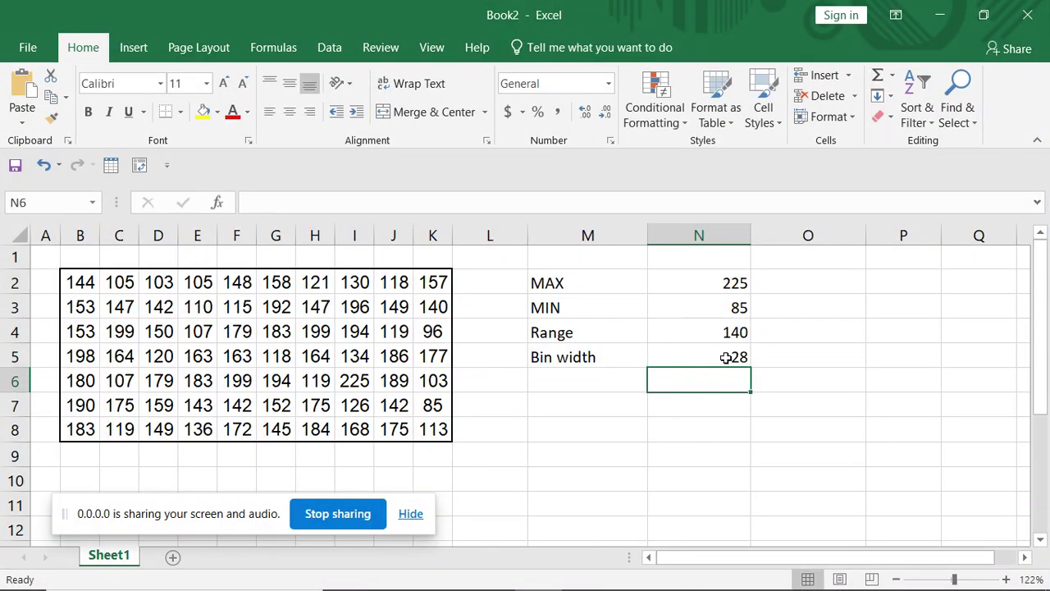
Step: Enter the column headings Bin width in N7 and Upper limits in O7
{"action": "left_click", "coordinate": [675, 408]}
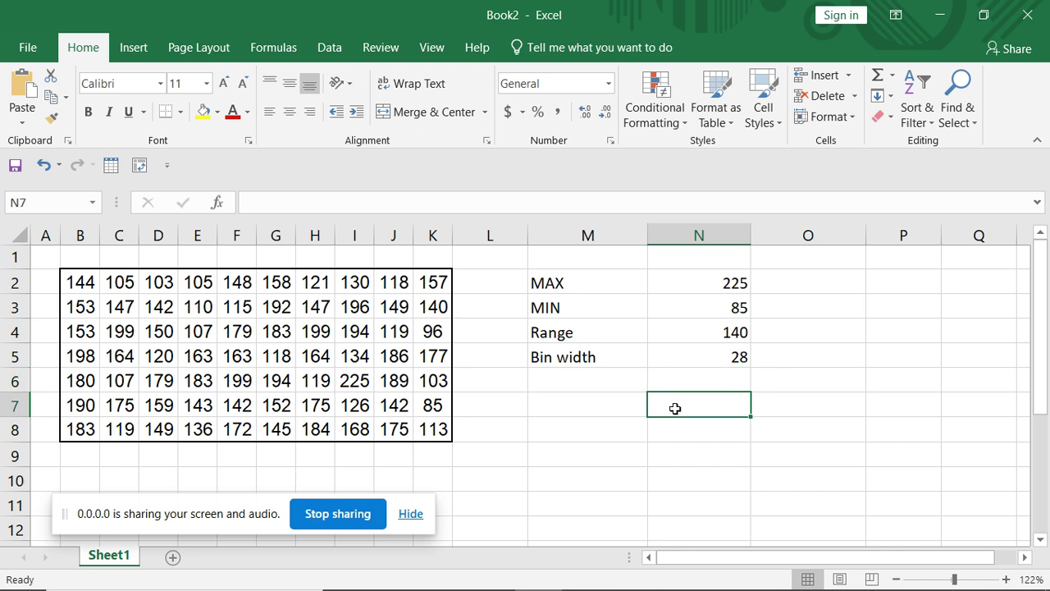
{"action": "type", "text": "Bin width"}
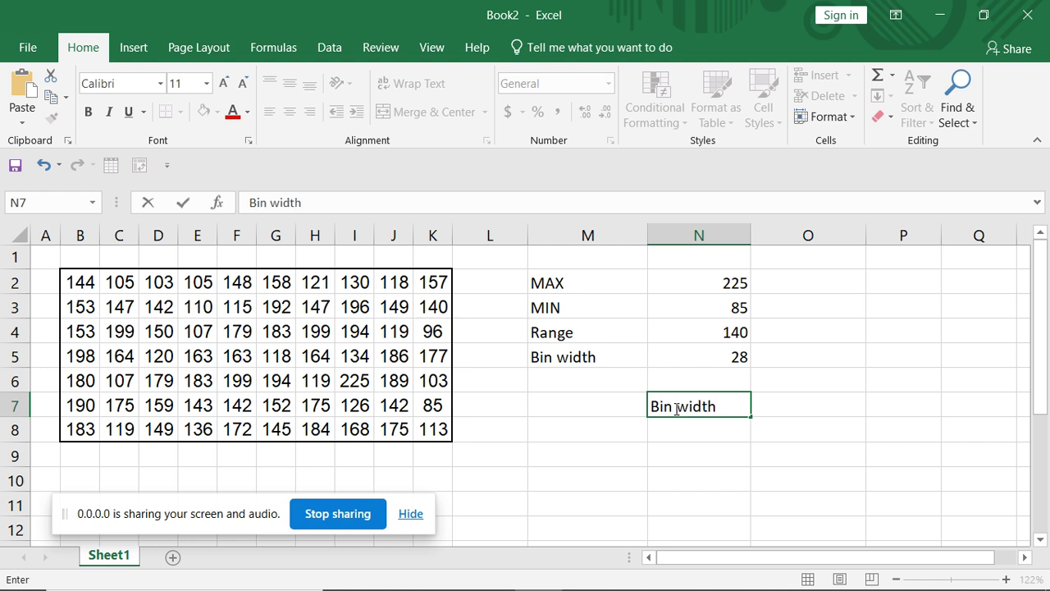
{"action": "left_click", "coordinate": [803, 408]}
{"action": "type", "text": "Upper limits"}
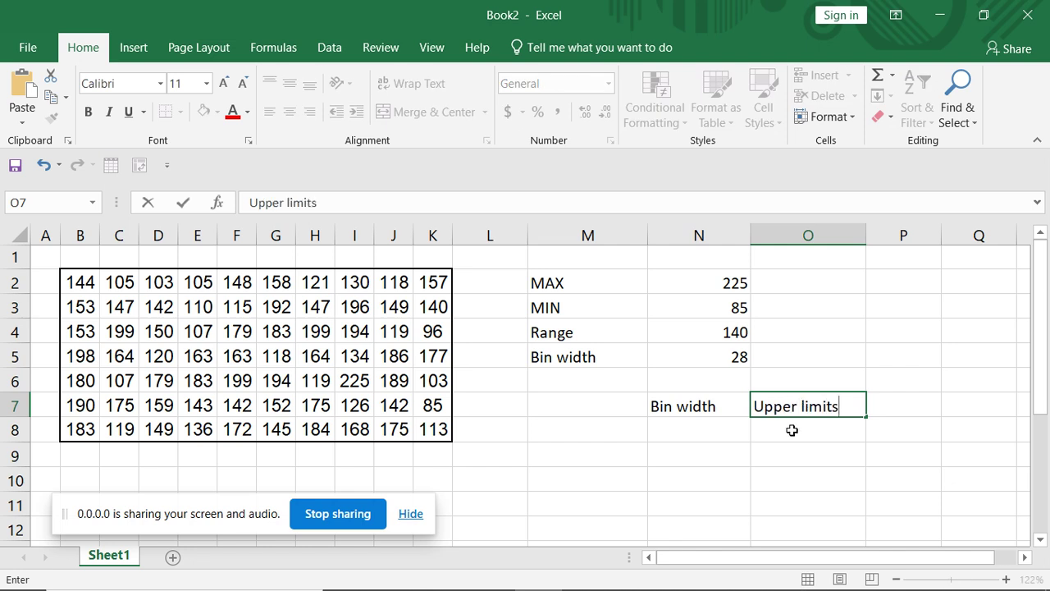
{"action": "left_click", "coordinate": [792, 429]}
Step: Enter 28 in N8 under the Bin width heading and fill it down through N12
{"action": "left_click", "coordinate": [680, 434]}
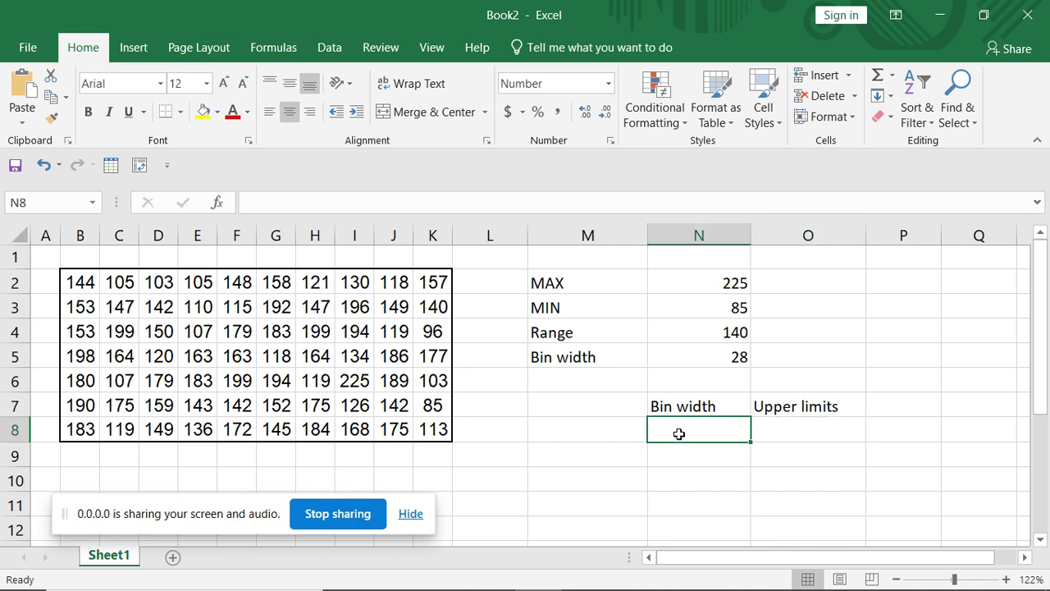
{"action": "type", "text": "28"}
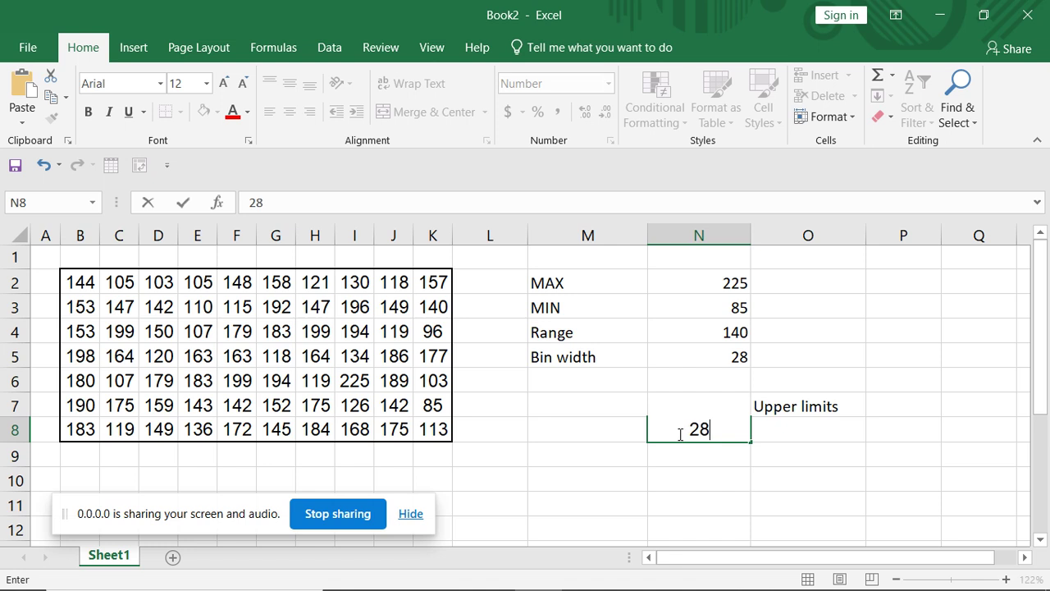
{"action": "left_click", "coordinate": [701, 471]}
{"action": "left_click", "coordinate": [716, 439]}
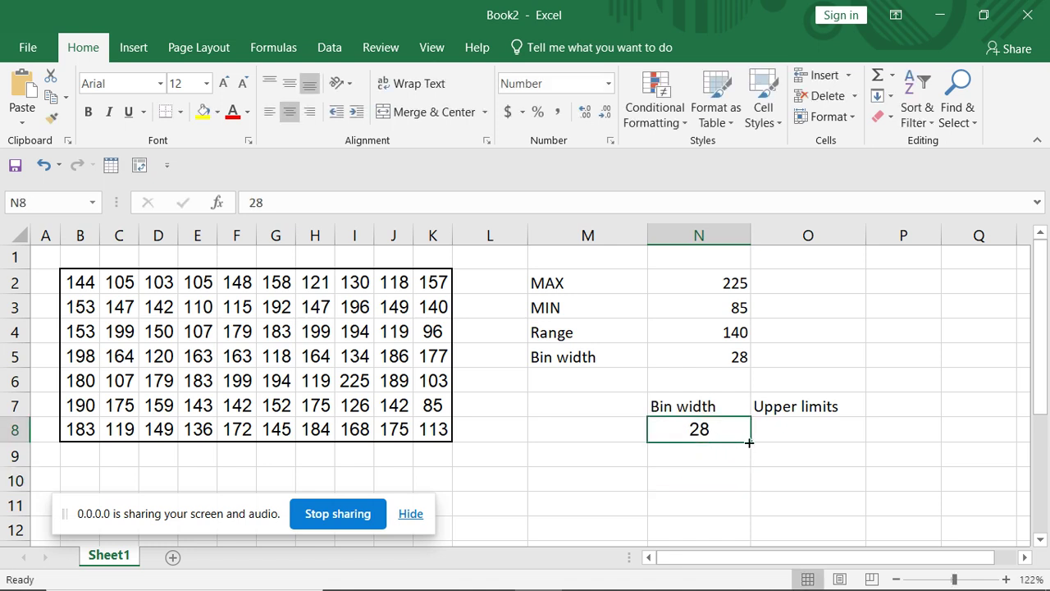
{"action": "left_click_drag", "start_coordinate": [753, 440], "coordinate": [749, 528]}
{"action": "left_click", "coordinate": [716, 482]}
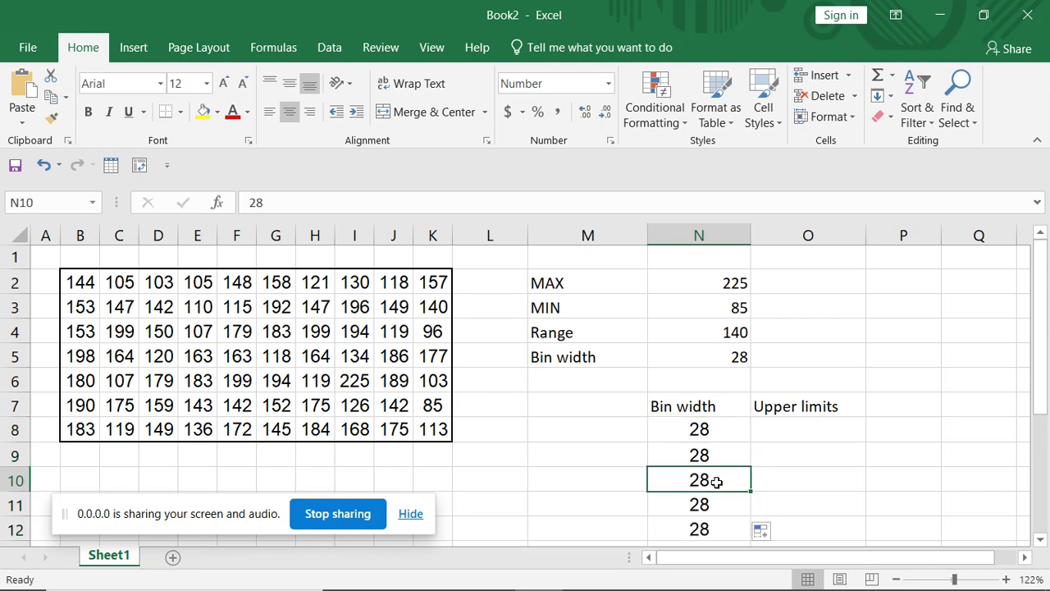
Step: Enter the minimum value 85 in cell M8, beside the first bin width
{"action": "left_click", "coordinate": [624, 436]}
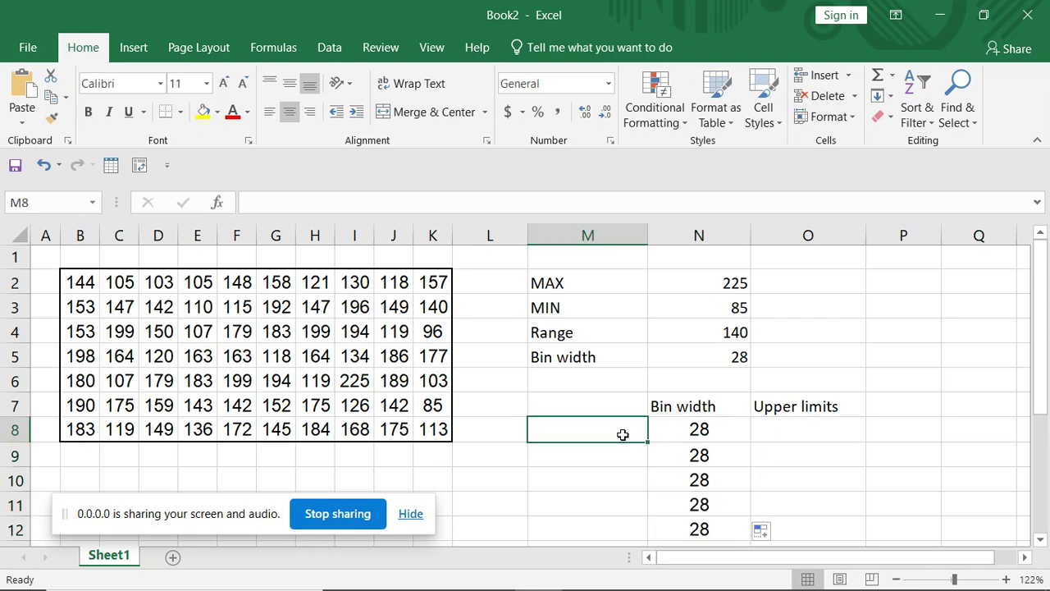
{"action": "type", "text": "85"}
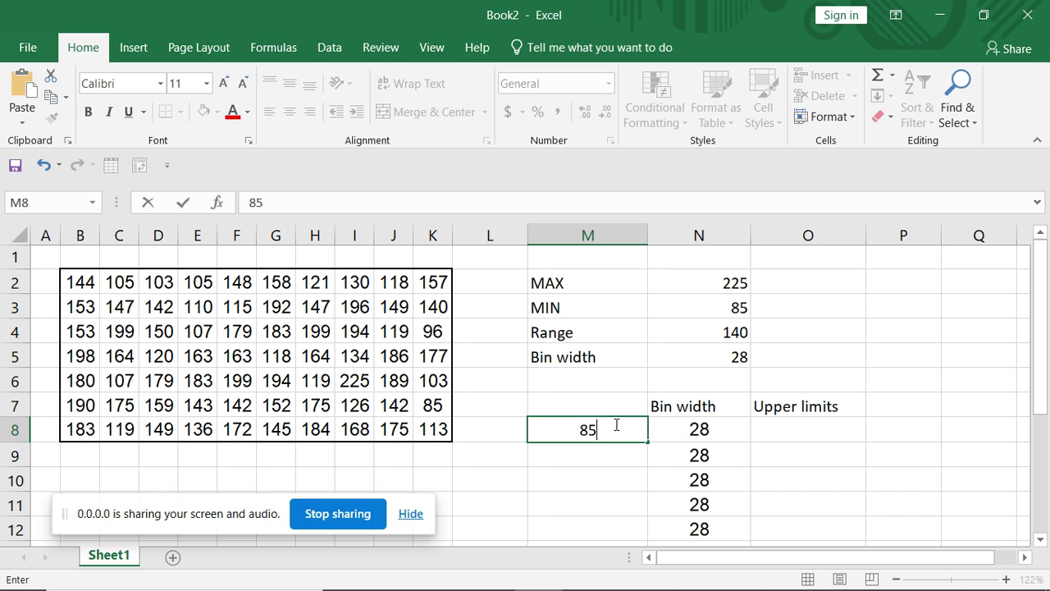
{"action": "left_click", "coordinate": [742, 459]}
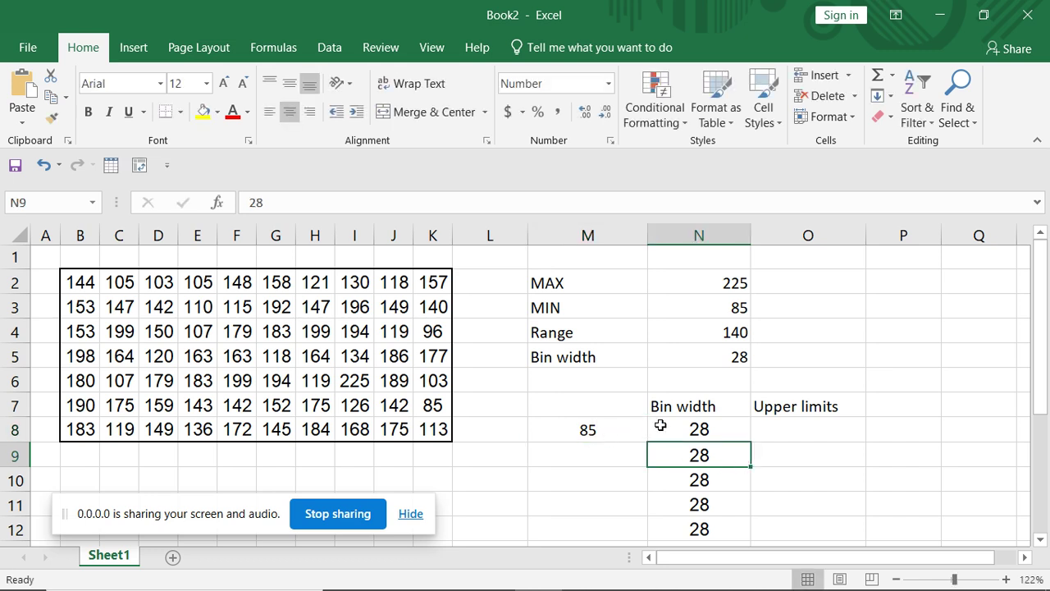
Step: Calculate the first upper limit in O8 by adding the bin width to the minimum value, using =M8+N8
{"action": "left_click_drag", "start_coordinate": [772, 429], "coordinate": [797, 500]}
{"action": "left_click", "coordinate": [783, 434]}
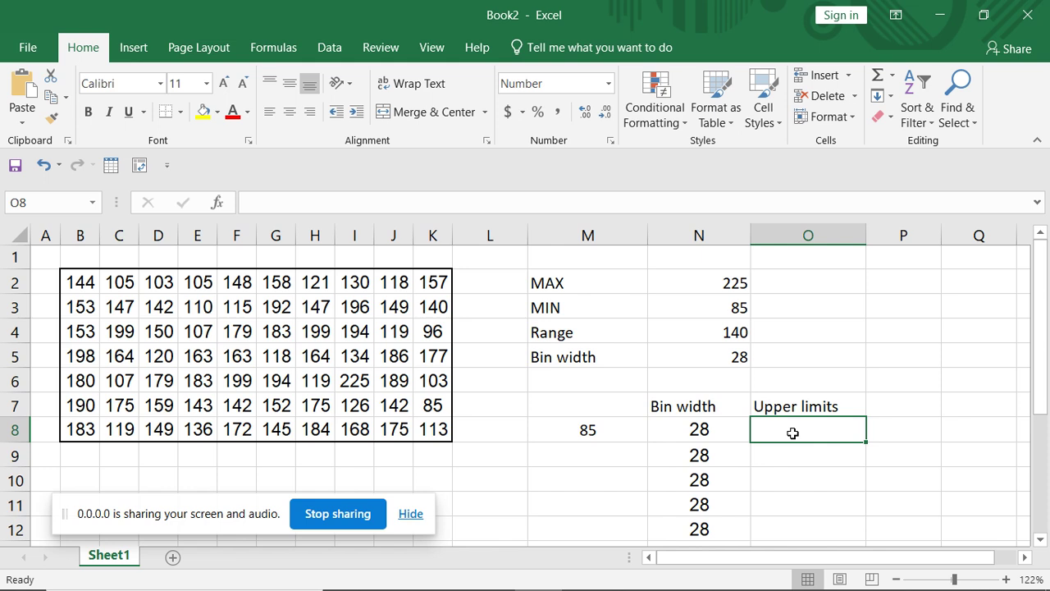
{"action": "type", "text": "="}
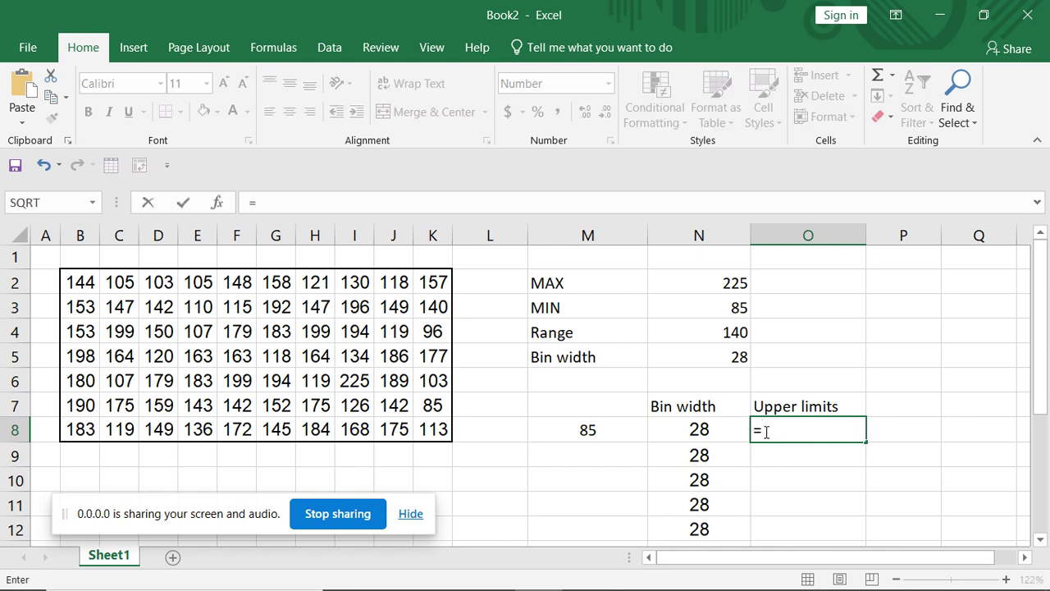
{"action": "left_click", "coordinate": [616, 436]}
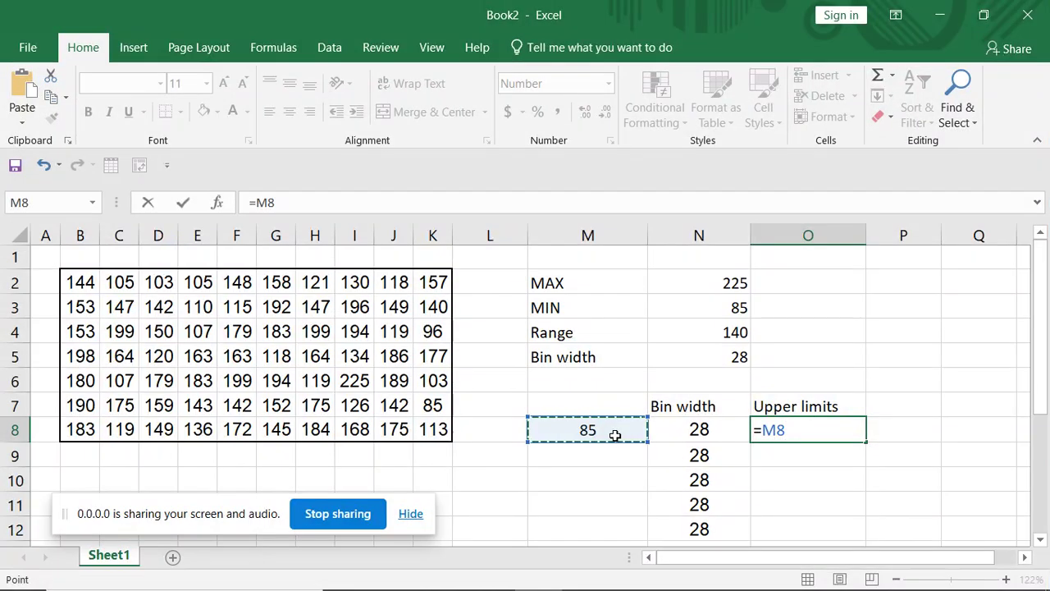
{"action": "type", "text": "+"}
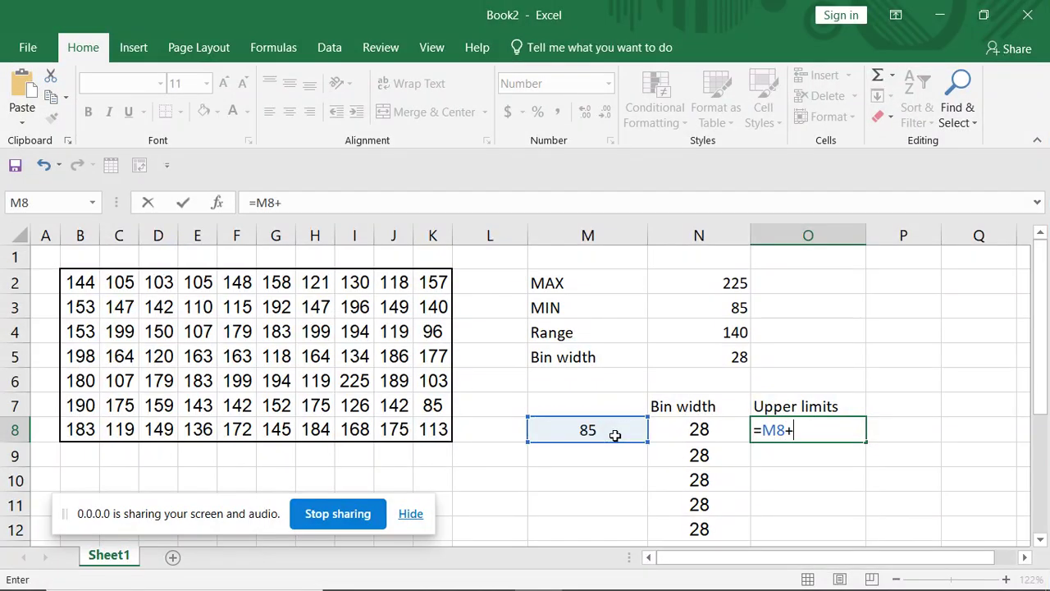
{"action": "left_click", "coordinate": [682, 431]}
{"action": "key", "text": "Return"}
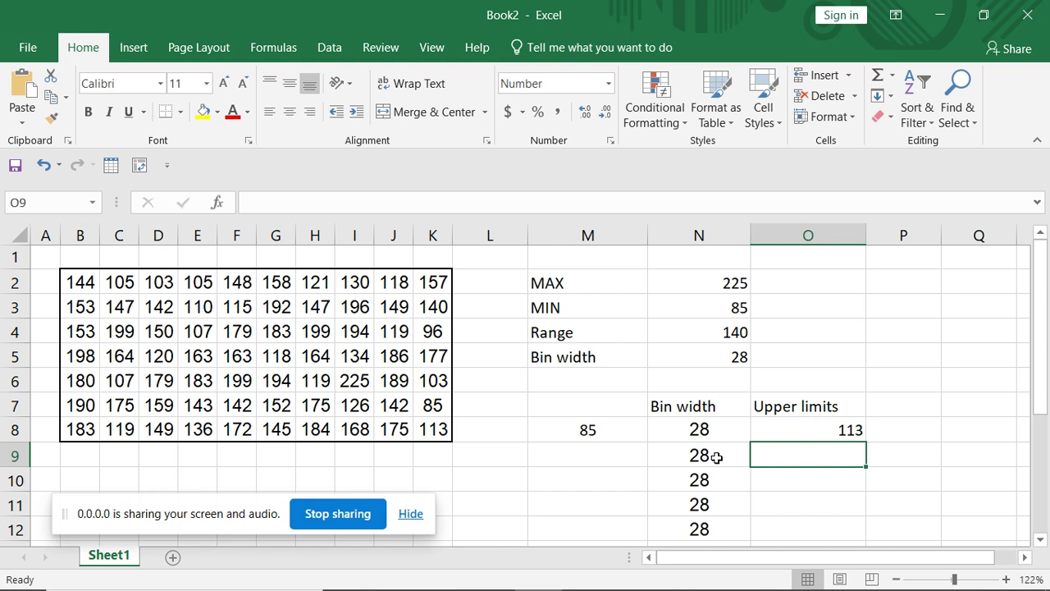
Step: Carry the first upper limit into M9 with =O8 and calculate the second upper limit in O9 with =M9+N9
{"action": "left_click", "coordinate": [610, 457]}
{"action": "type", "text": "="}
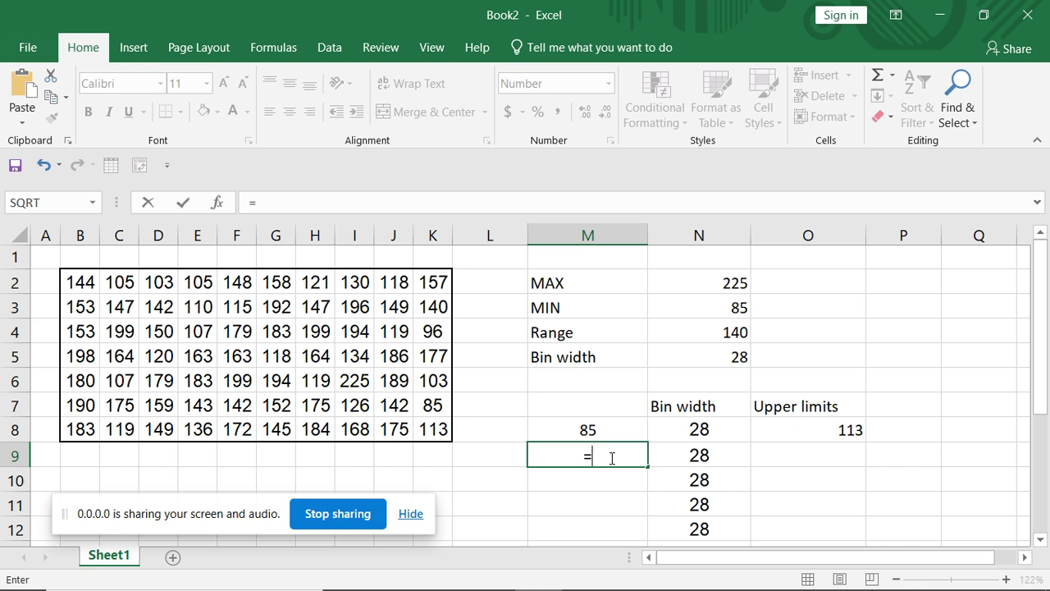
{"action": "left_click", "coordinate": [811, 431]}
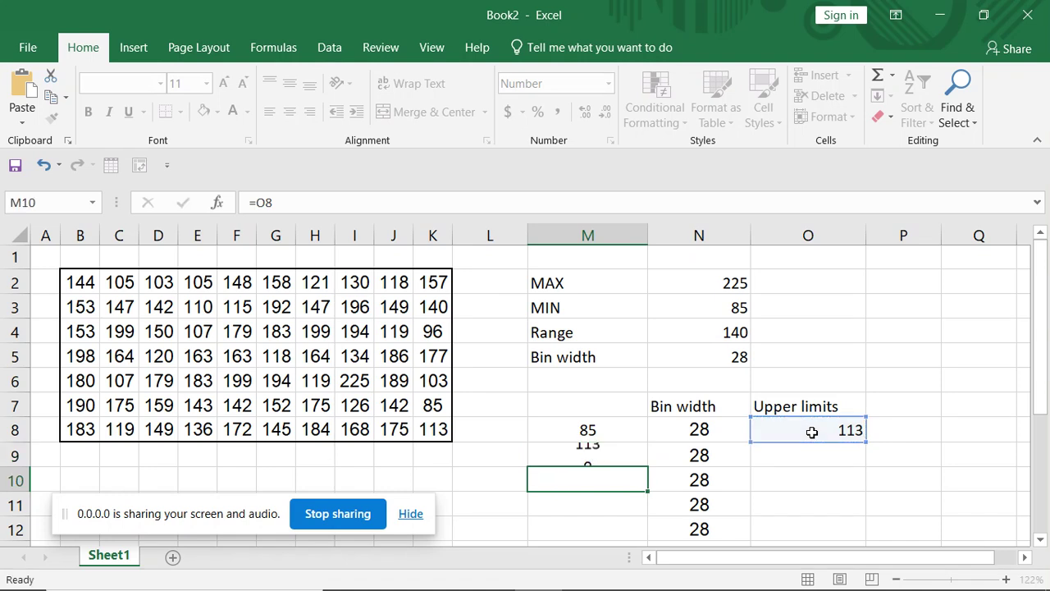
{"action": "key", "text": "Return"}
{"action": "left_click", "coordinate": [813, 457]}
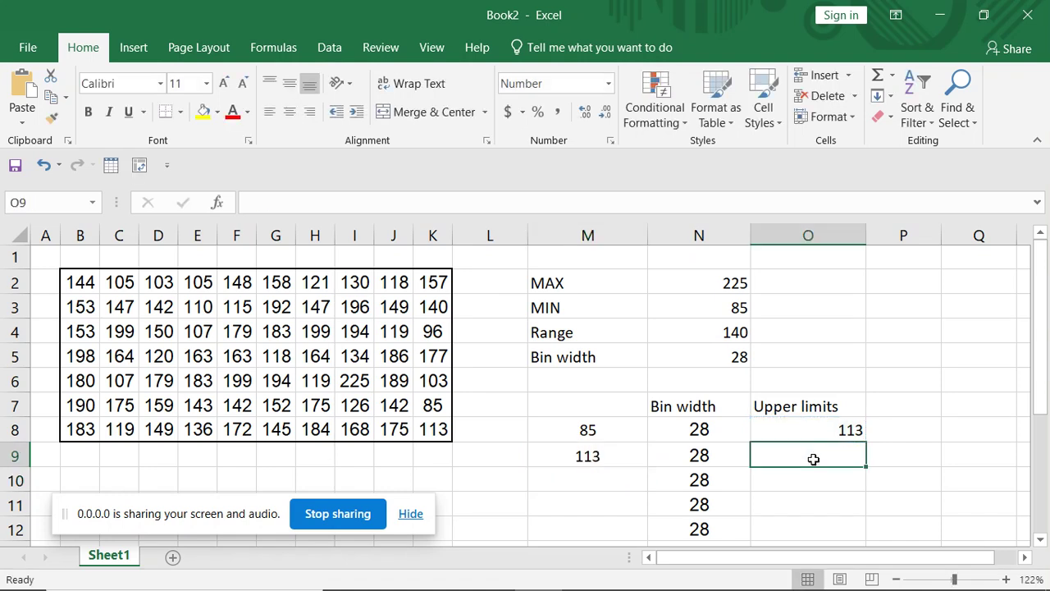
{"action": "type", "text": "="}
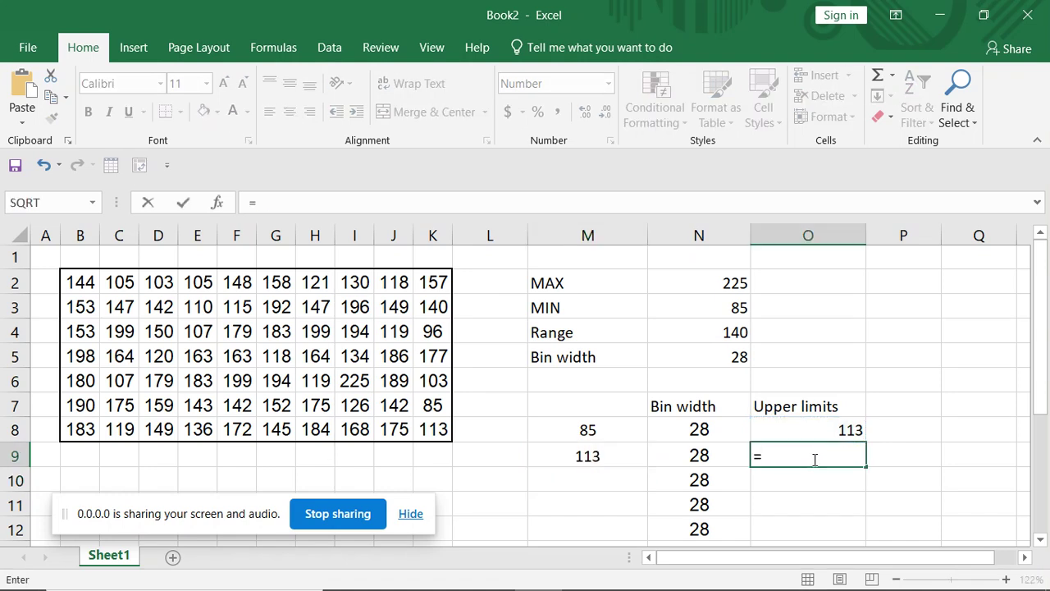
{"action": "left_click", "coordinate": [626, 456]}
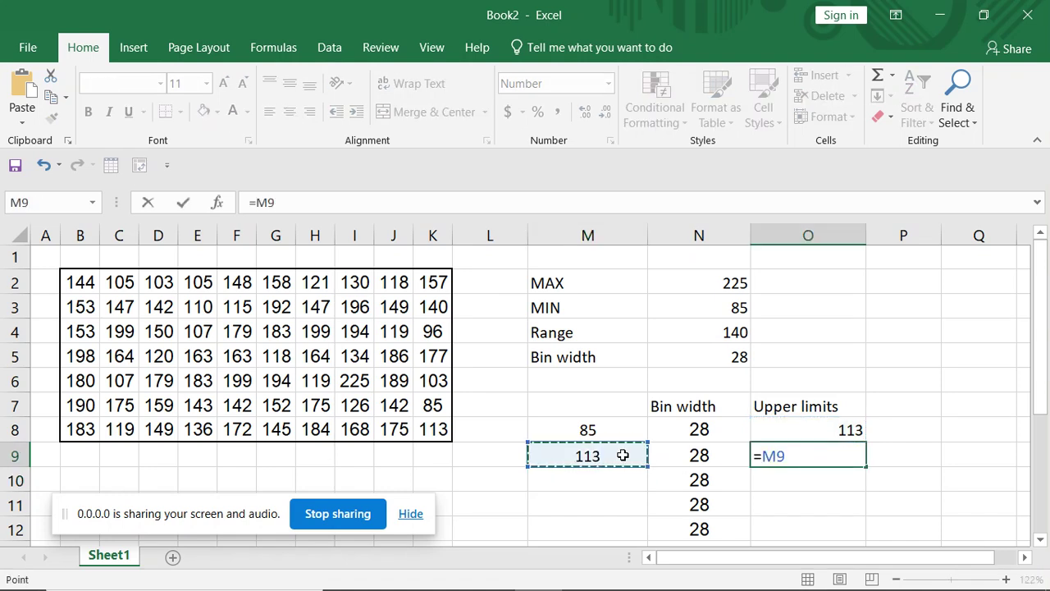
{"action": "type", "text": "+"}
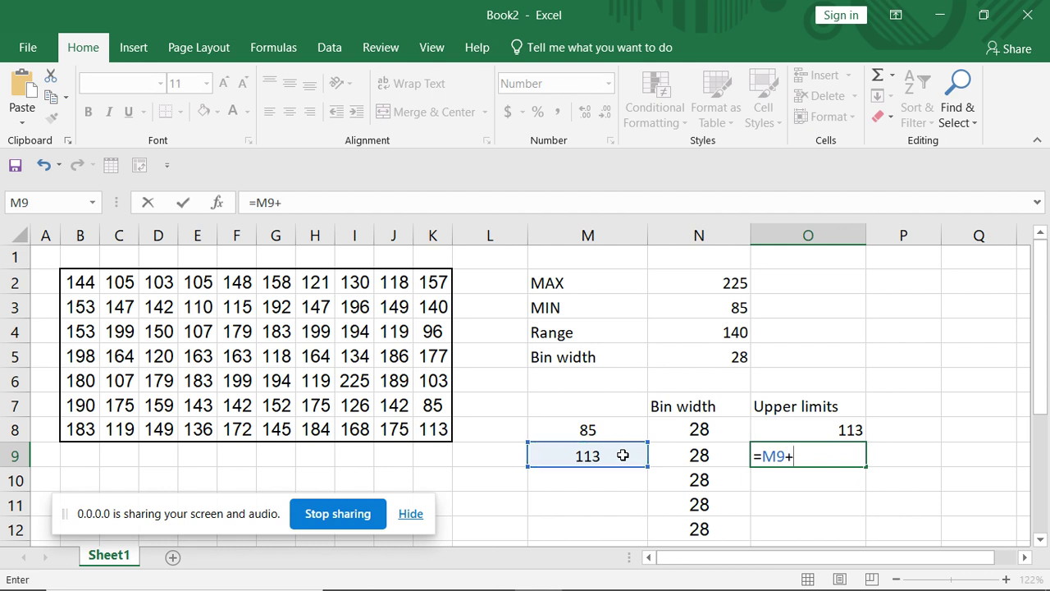
{"action": "left_click", "coordinate": [686, 455]}
{"action": "key", "text": "Return"}
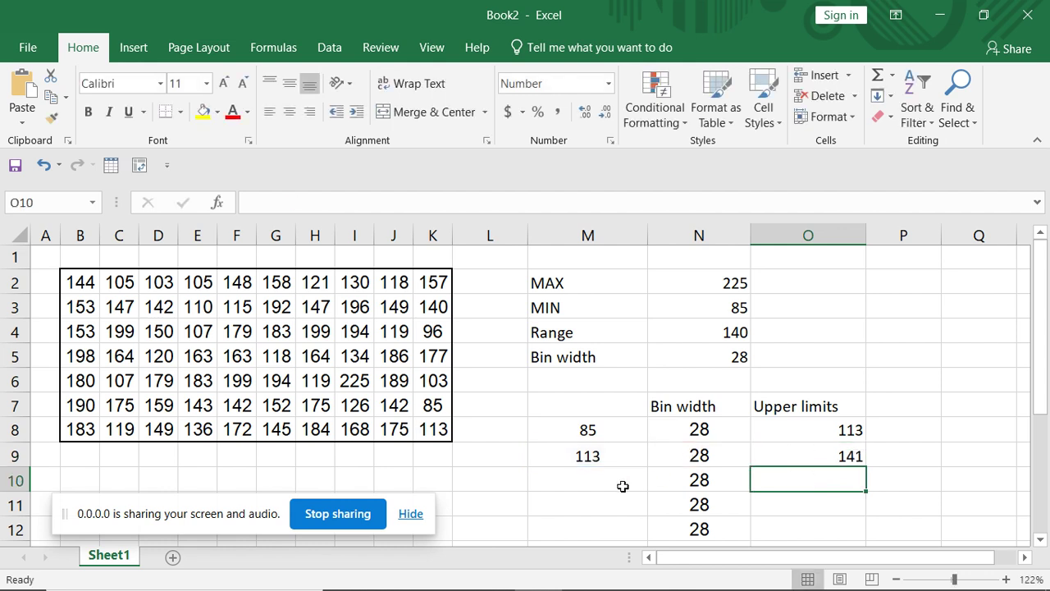
Step: Carry the second upper limit into M10 with =O9 and calculate the third upper limit in O10 with =M10+N10
{"action": "left_click", "coordinate": [613, 484]}
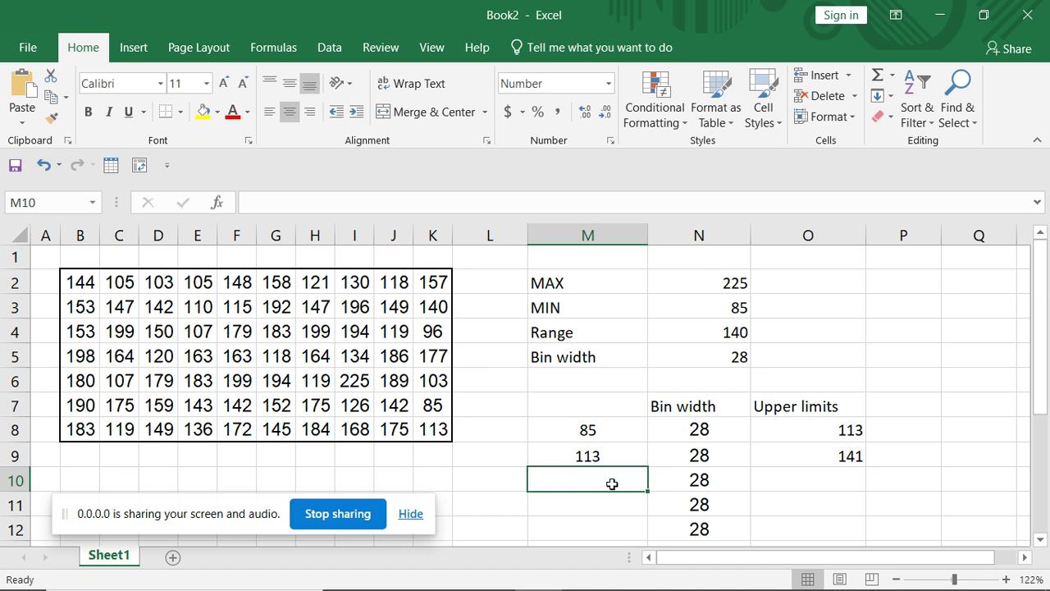
{"action": "type", "text": "="}
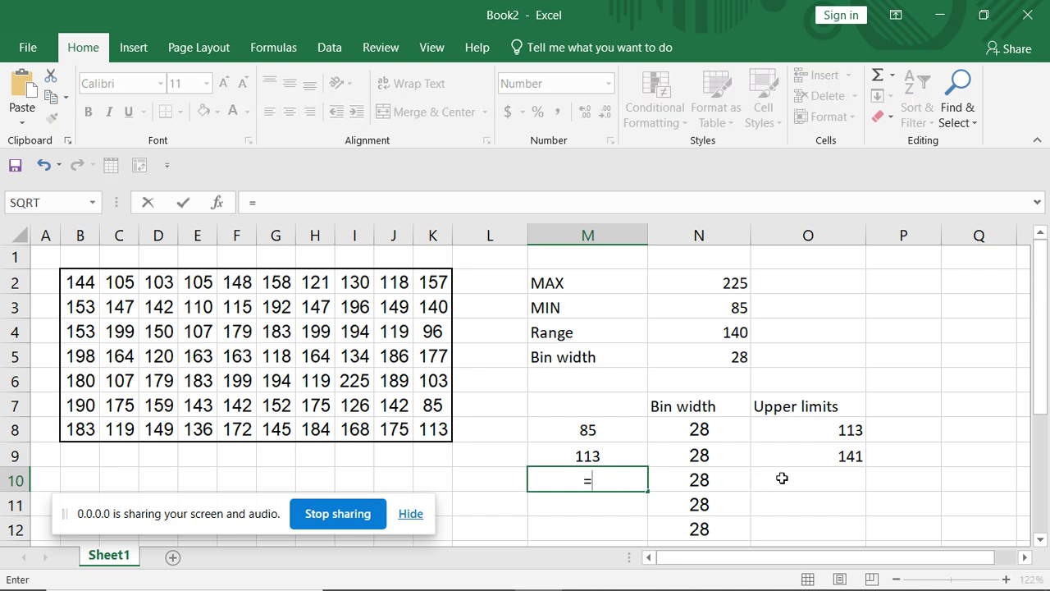
{"action": "left_click", "coordinate": [816, 457]}
{"action": "key", "text": "Return"}
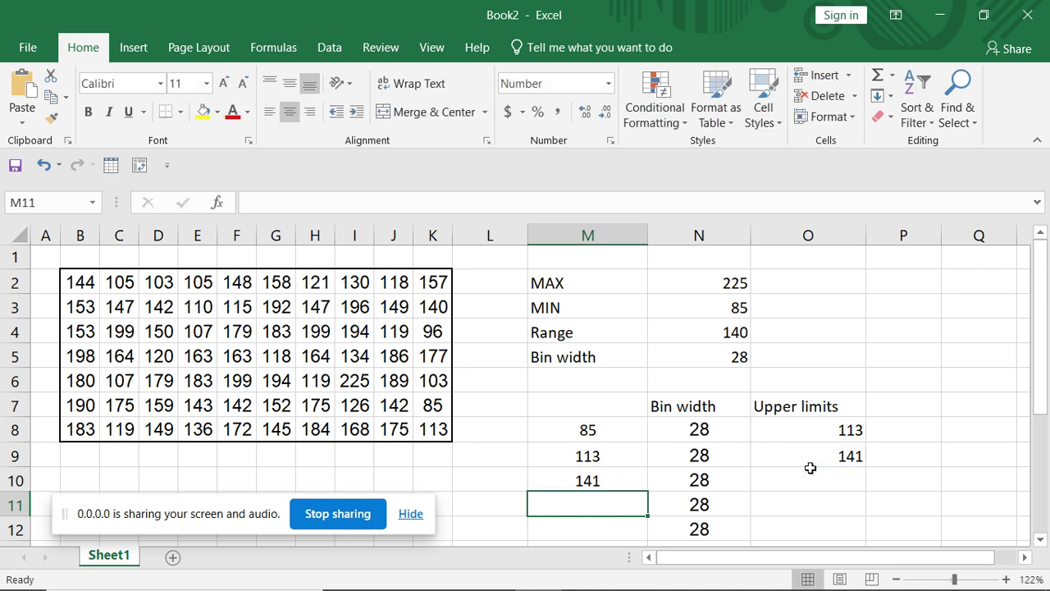
{"action": "left_click", "coordinate": [807, 480]}
{"action": "type", "text": "="}
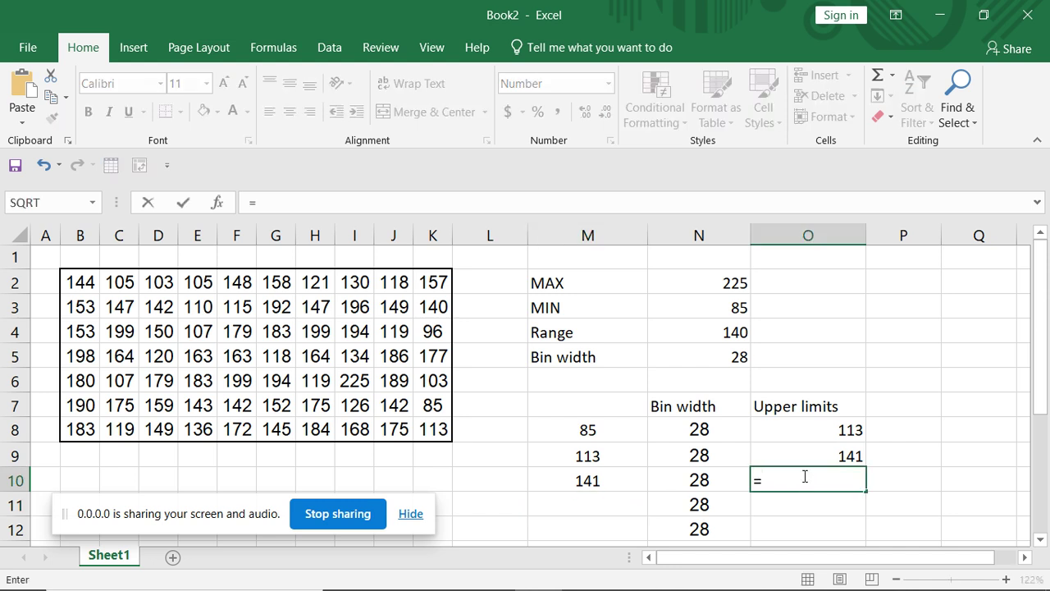
{"action": "left_click", "coordinate": [620, 480]}
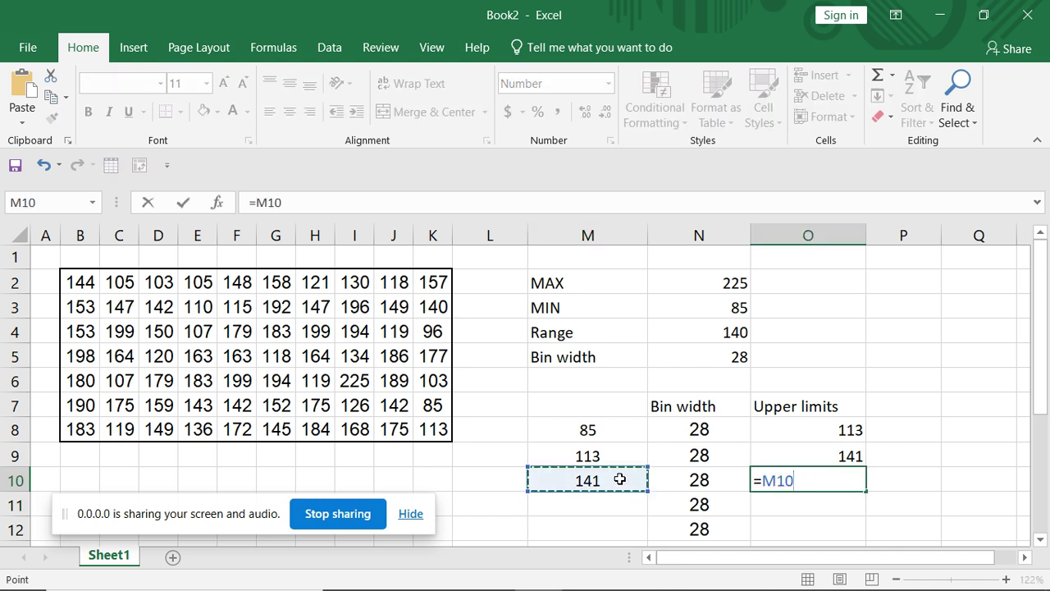
{"action": "type", "text": "+"}
{"action": "left_click", "coordinate": [691, 480]}
{"action": "key", "text": "Return"}
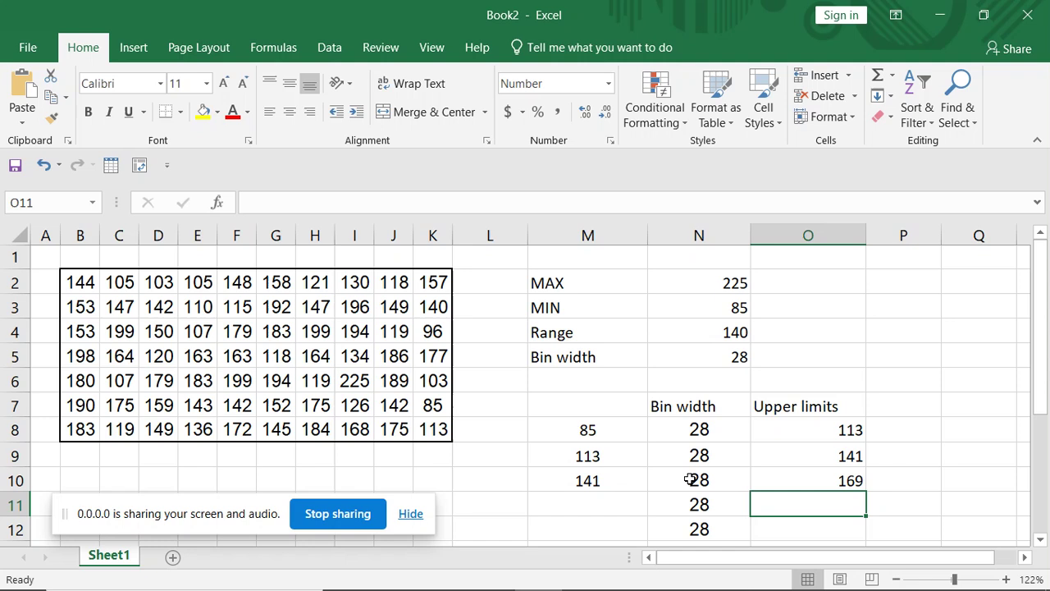
Step: Carry the third upper limit into M11 with =O10 and calculate the fourth upper limit in O11 with =M11+N11
{"action": "left_click", "coordinate": [603, 500]}
{"action": "type", "text": "="}
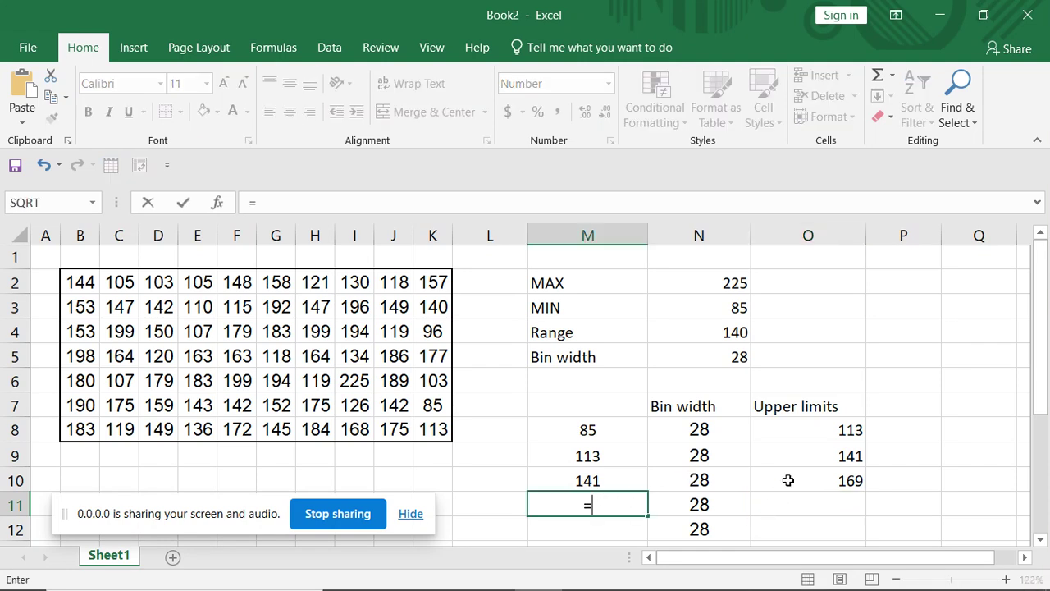
{"action": "left_click", "coordinate": [787, 480]}
{"action": "key", "text": "Return"}
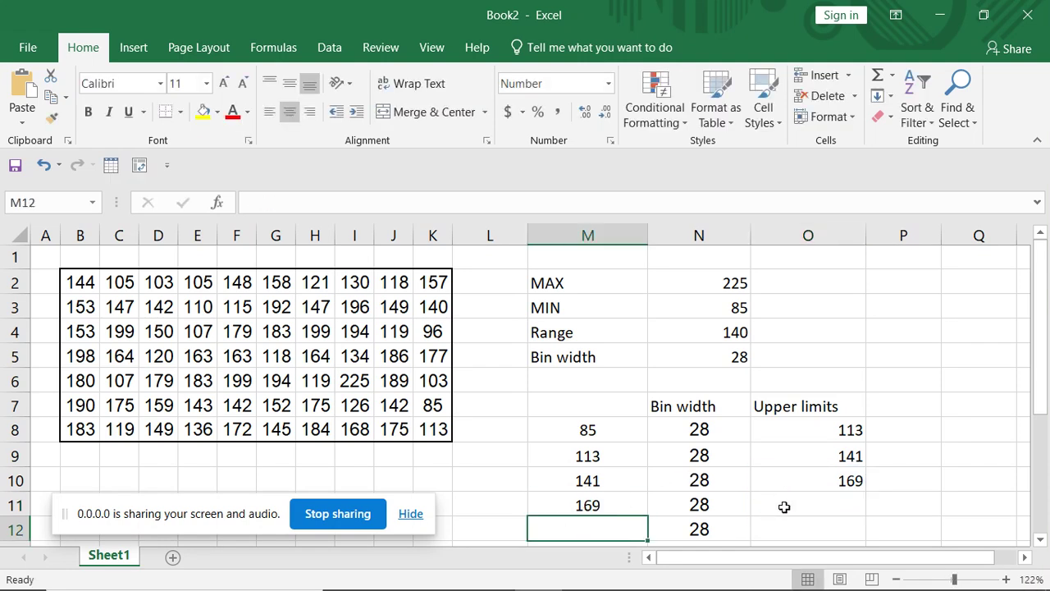
{"action": "left_click", "coordinate": [786, 509]}
{"action": "type", "text": "="}
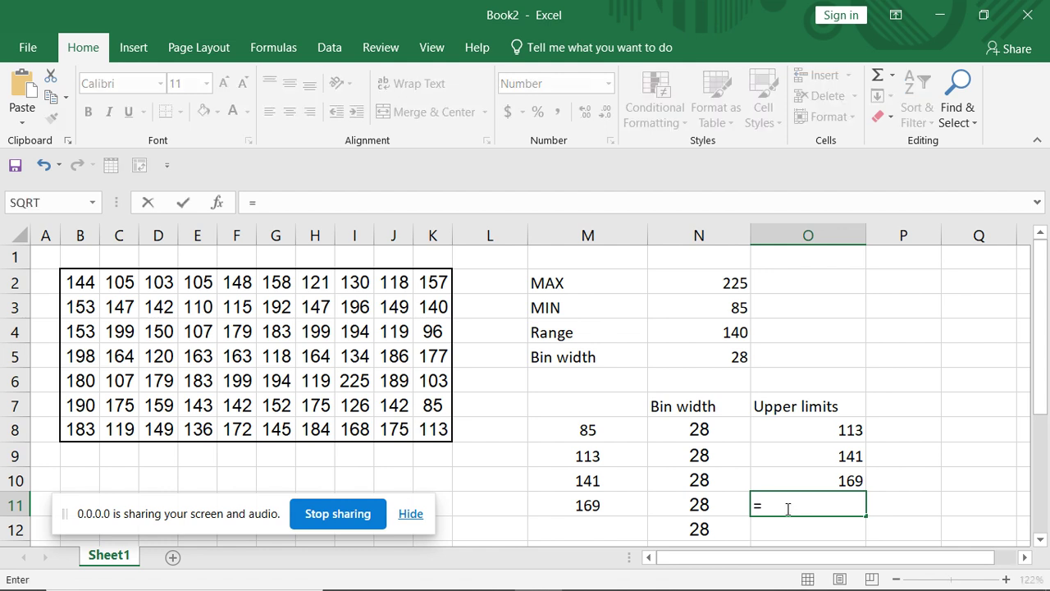
{"action": "left_click", "coordinate": [611, 507]}
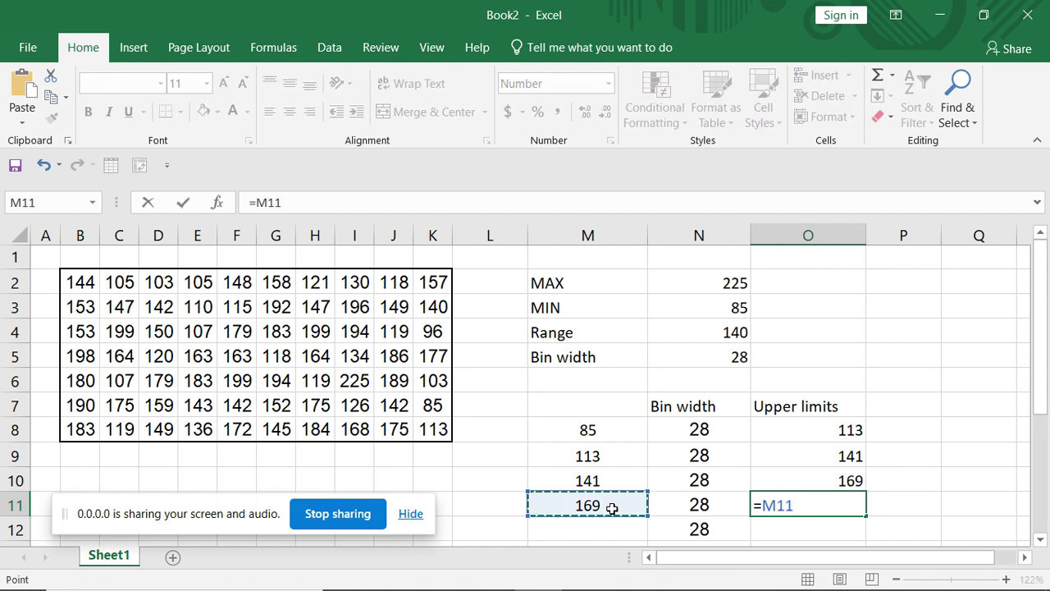
{"action": "type", "text": "+"}
{"action": "left_click", "coordinate": [687, 507]}
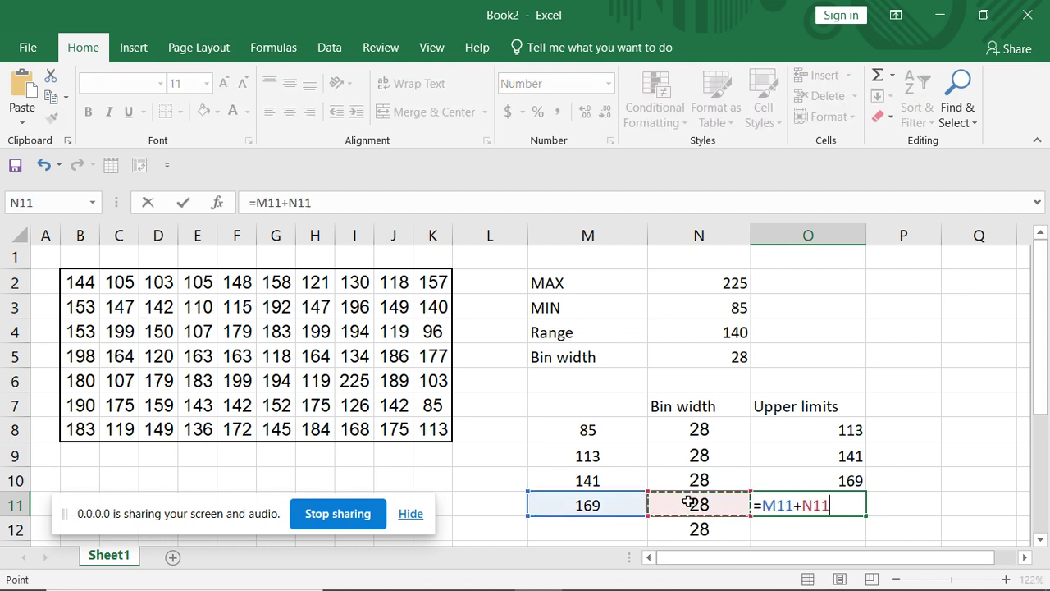
{"action": "key", "text": "Return"}
Step: Carry the fourth upper limit into M12 with =O11 and calculate the fifth upper limit in O12 with =M12+N12
{"action": "scroll", "coordinate": [687, 503], "scroll_direction": "down", "scroll_amount": 2}
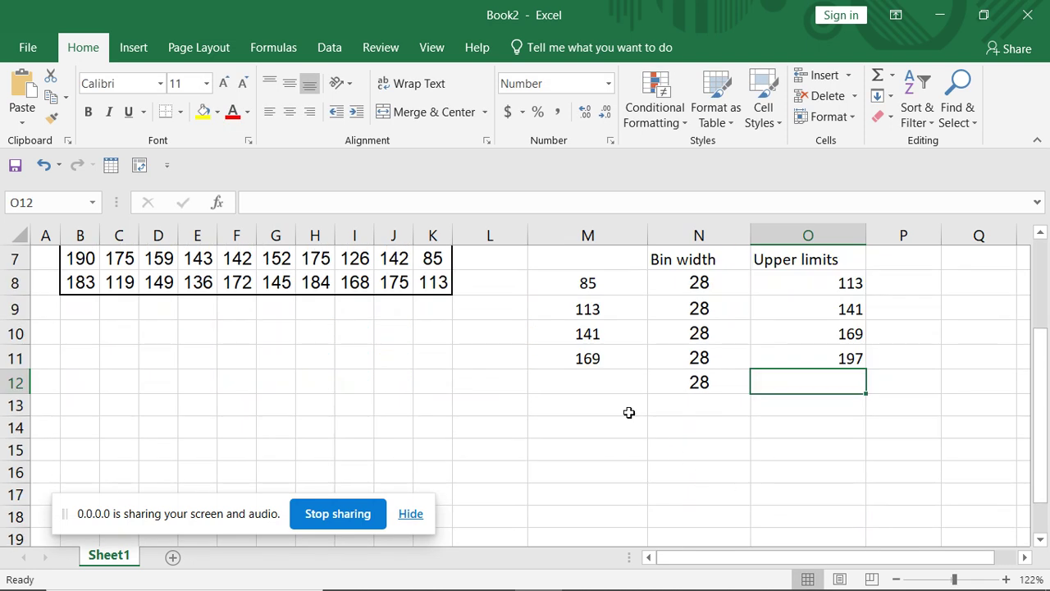
{"action": "left_click", "coordinate": [617, 382]}
{"action": "type", "text": "="}
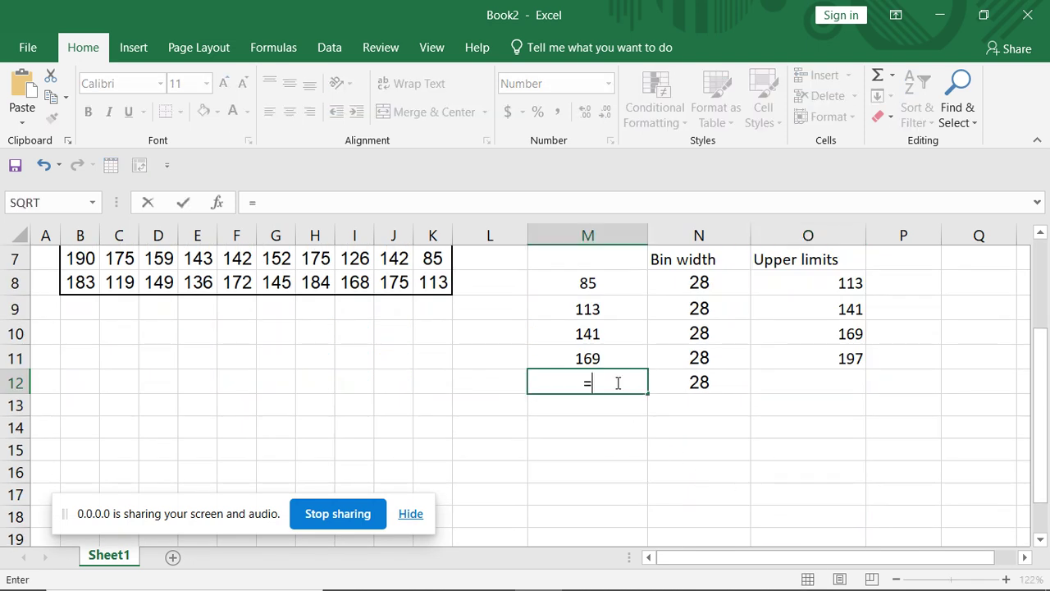
{"action": "left_click", "coordinate": [821, 361]}
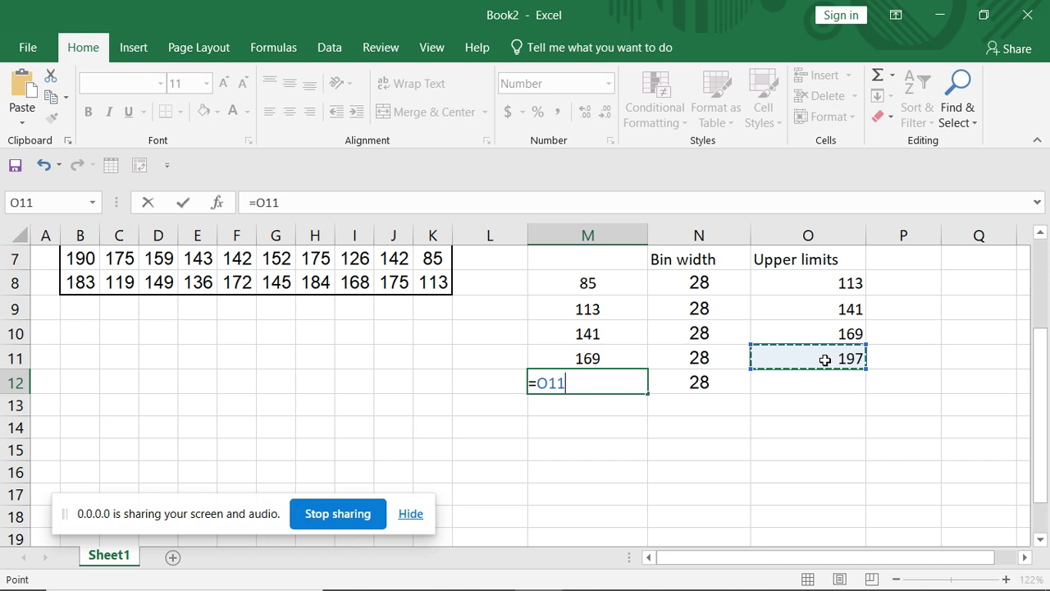
{"action": "key", "text": "Return"}
{"action": "left_click", "coordinate": [818, 380]}
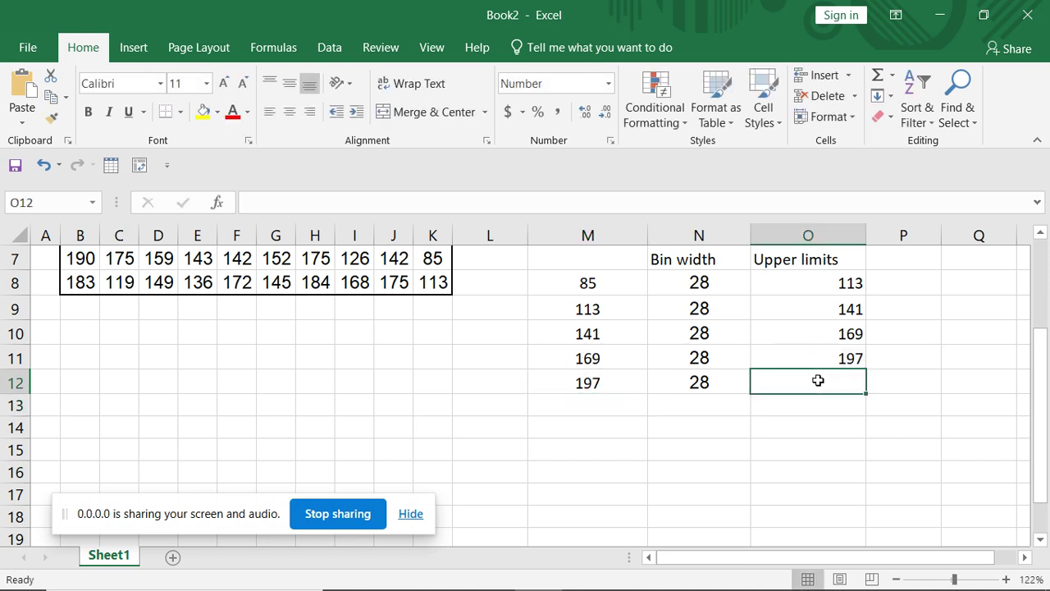
{"action": "type", "text": "="}
{"action": "left_click", "coordinate": [591, 384]}
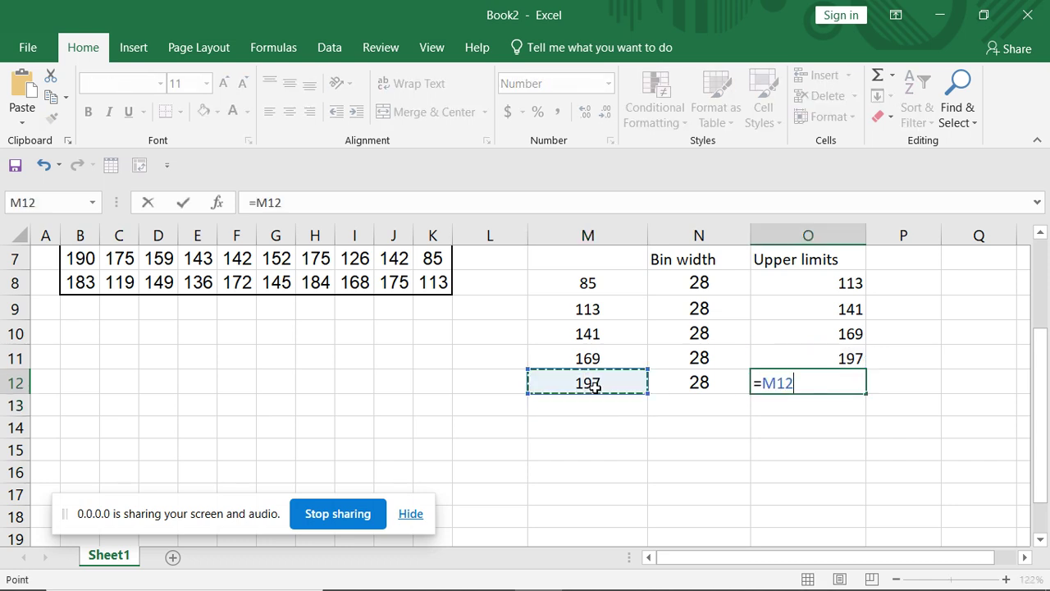
{"action": "type", "text": "+"}
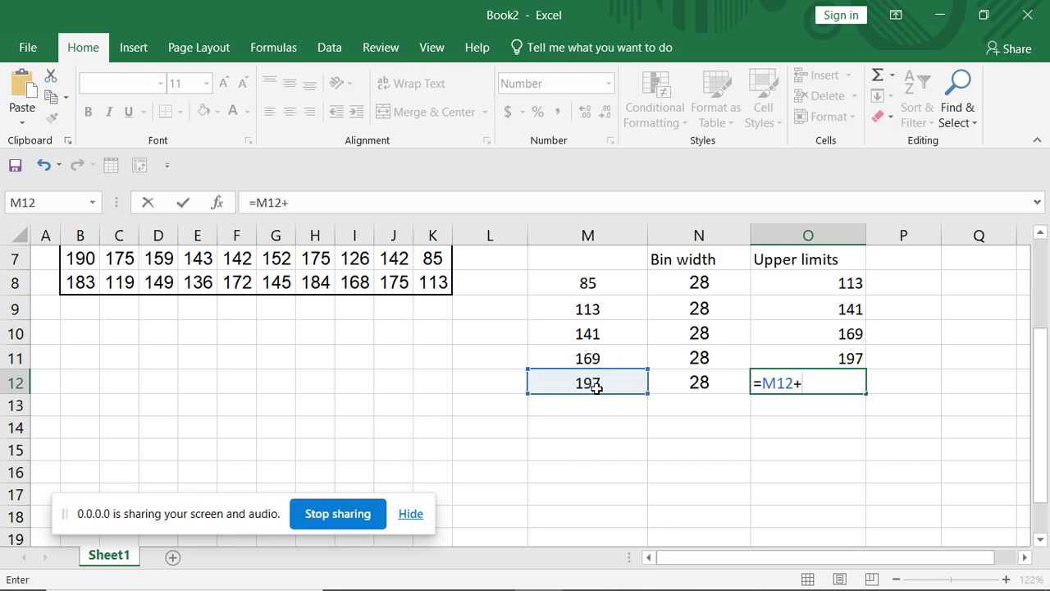
{"action": "left_click", "coordinate": [689, 384]}
{"action": "key", "text": "Return"}
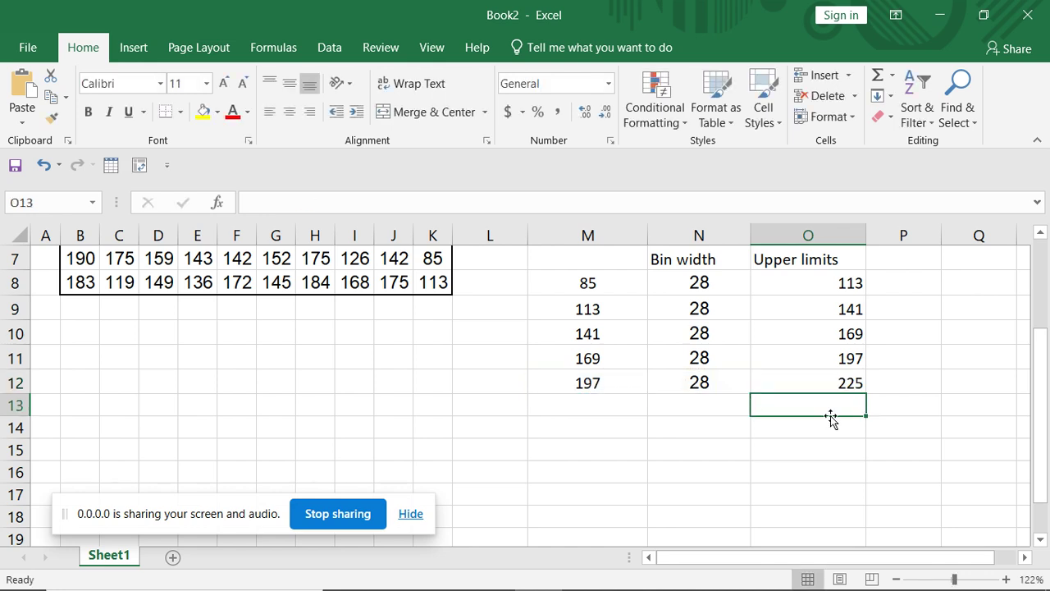
Step: Enter the headings Bin upper limits in M14 and Frequency in N14 below the bin table
{"action": "scroll", "coordinate": [832, 410], "scroll_direction": "up", "scroll_amount": 1}
{"action": "left_click", "coordinate": [899, 403]}
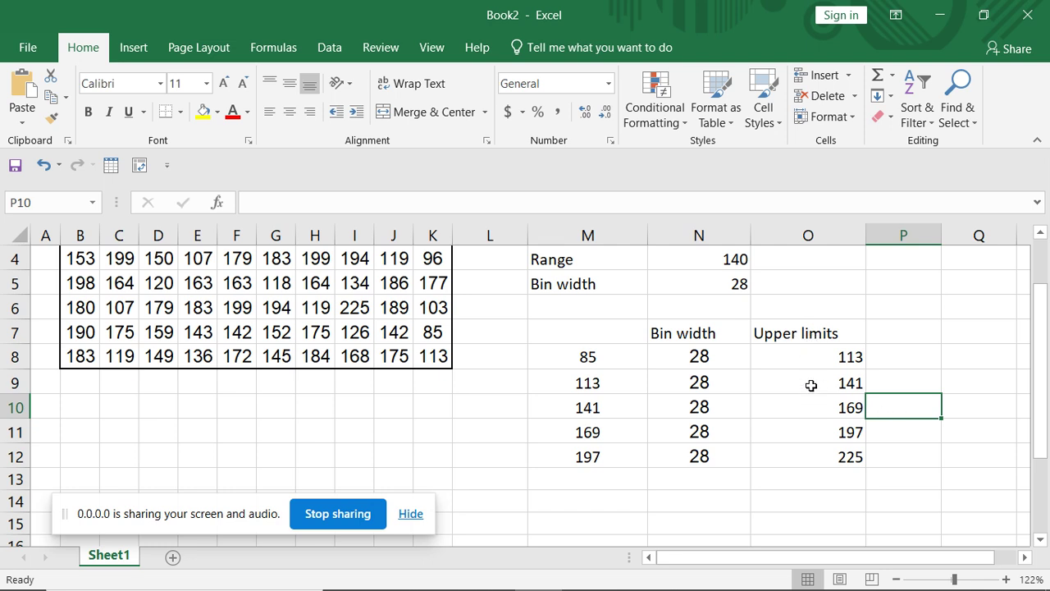
{"action": "left_click_drag", "start_coordinate": [1041, 362], "coordinate": [1040, 399]}
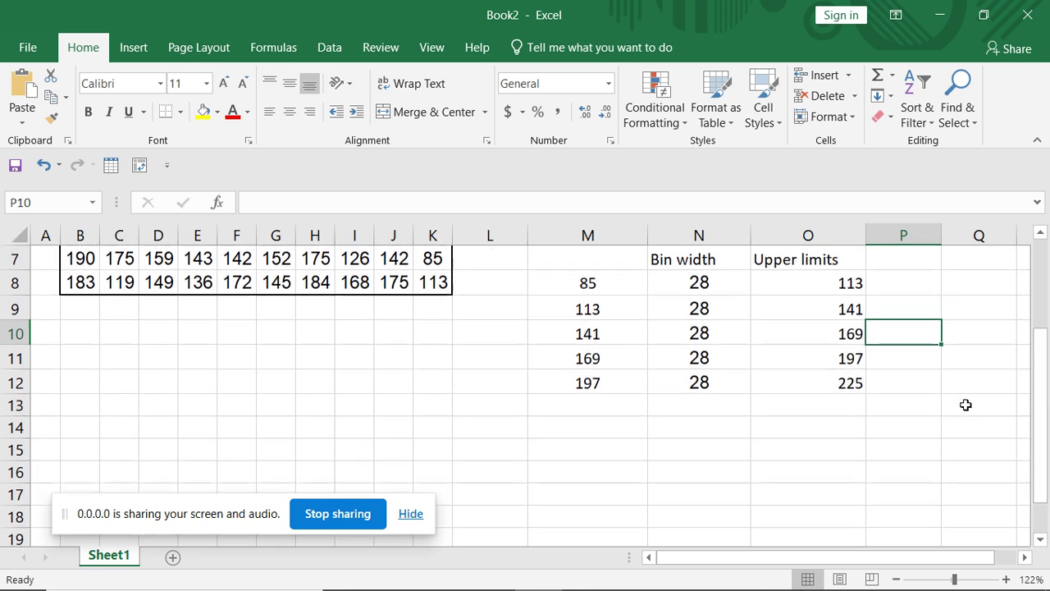
{"action": "left_click", "coordinate": [579, 432]}
{"action": "type", "text": "Bin upper limits"}
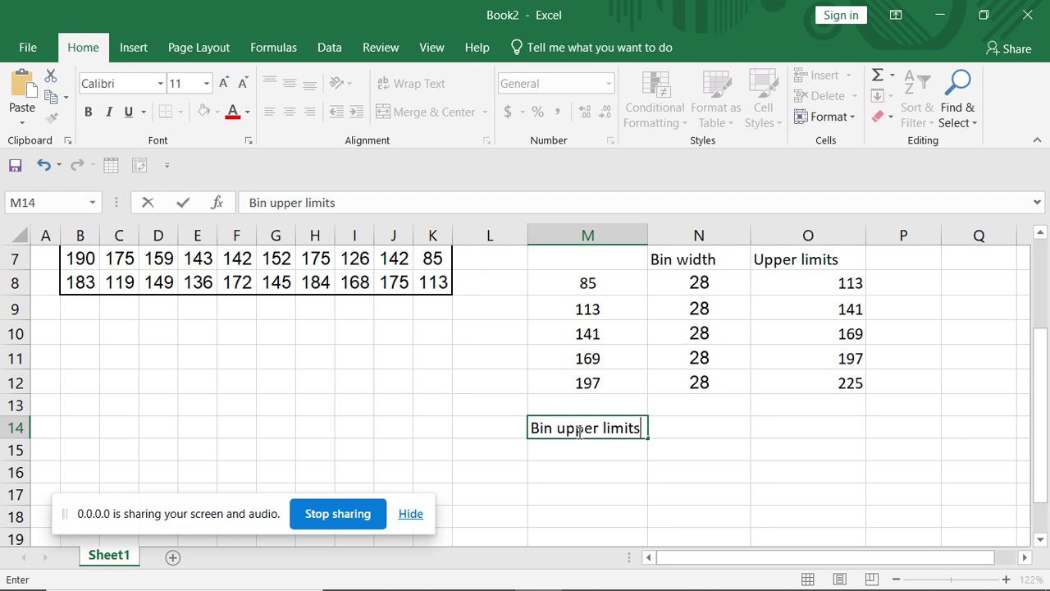
{"action": "left_click", "coordinate": [699, 515]}
{"action": "left_click", "coordinate": [699, 432]}
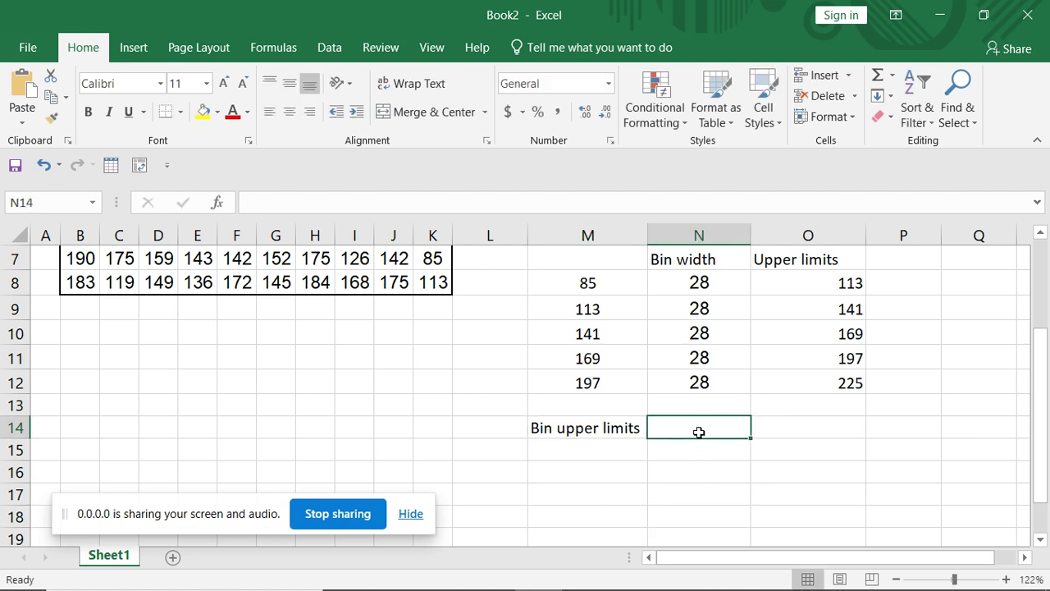
{"action": "type", "text": "Frequency"}
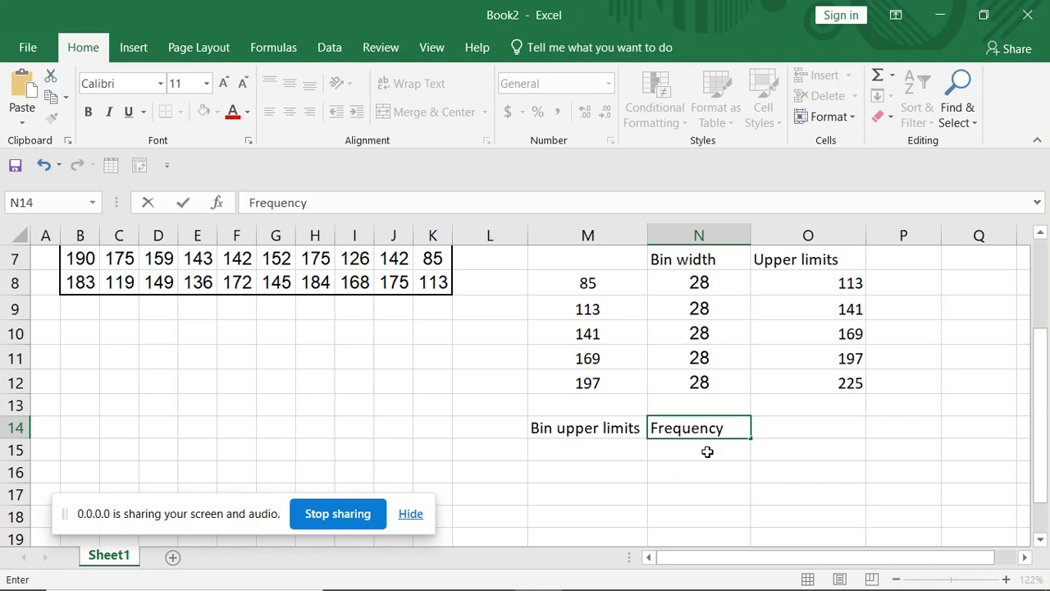
Step: Enter the bin upper limits 113, 141, 169, 197 and 225 in M15:M19 under the Bin upper limits heading
{"action": "left_click", "coordinate": [711, 453]}
{"action": "left_click", "coordinate": [601, 451]}
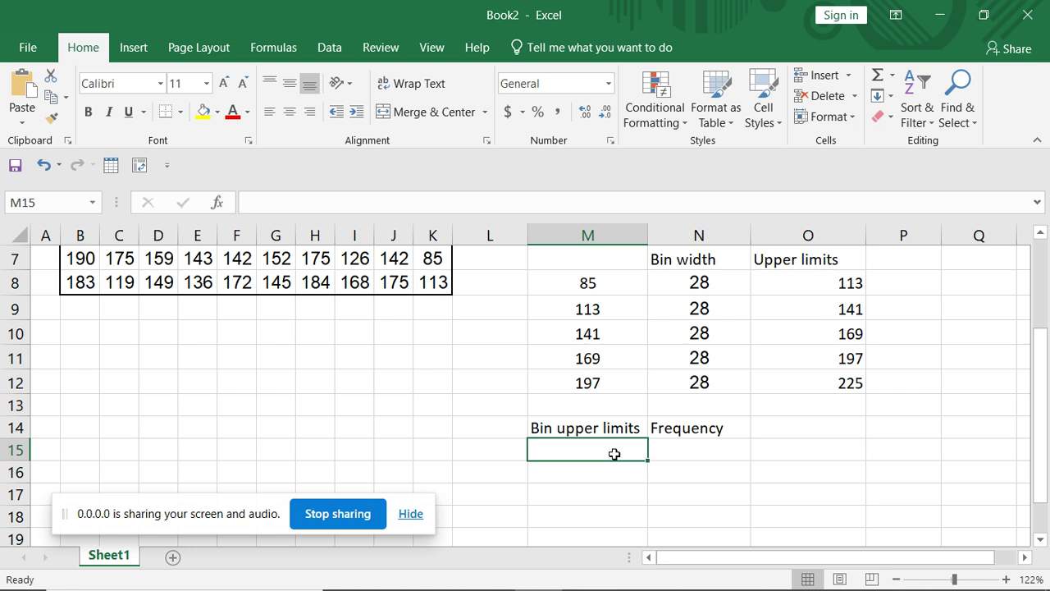
{"action": "type", "text": "11"}
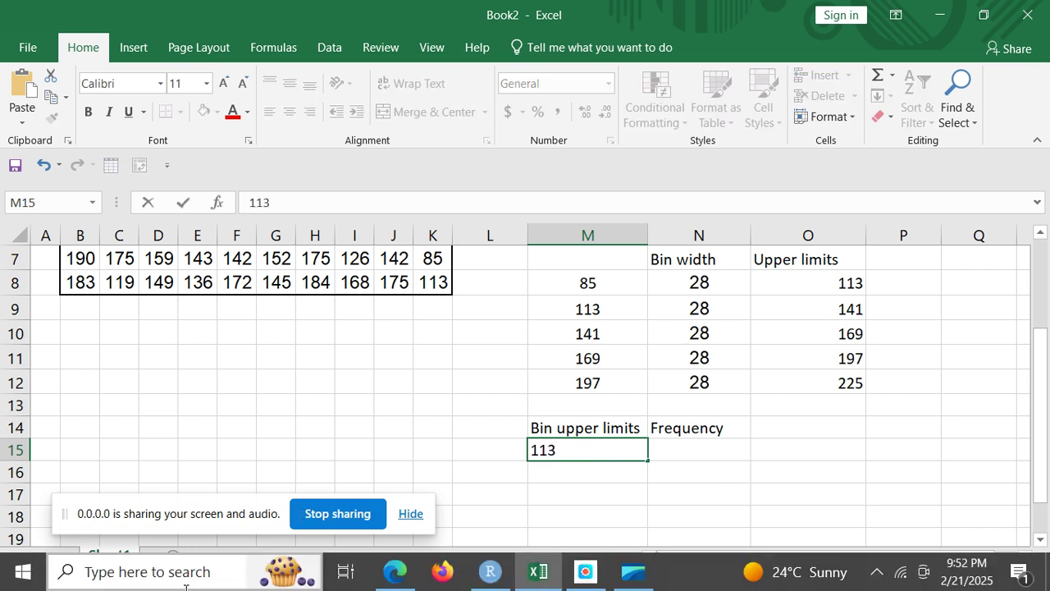
{"action": "type", "text": "3"}
{"action": "key", "text": "Return"}
{"action": "type", "text": "1"}
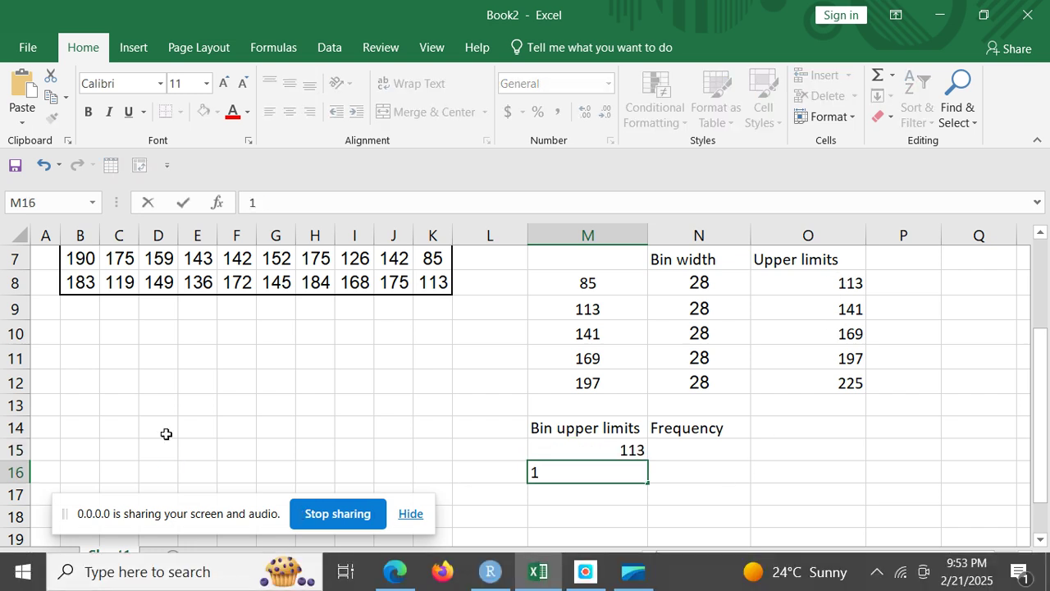
{"action": "type", "text": "41"}
{"action": "key", "text": "Return"}
{"action": "type", "text": "16"}
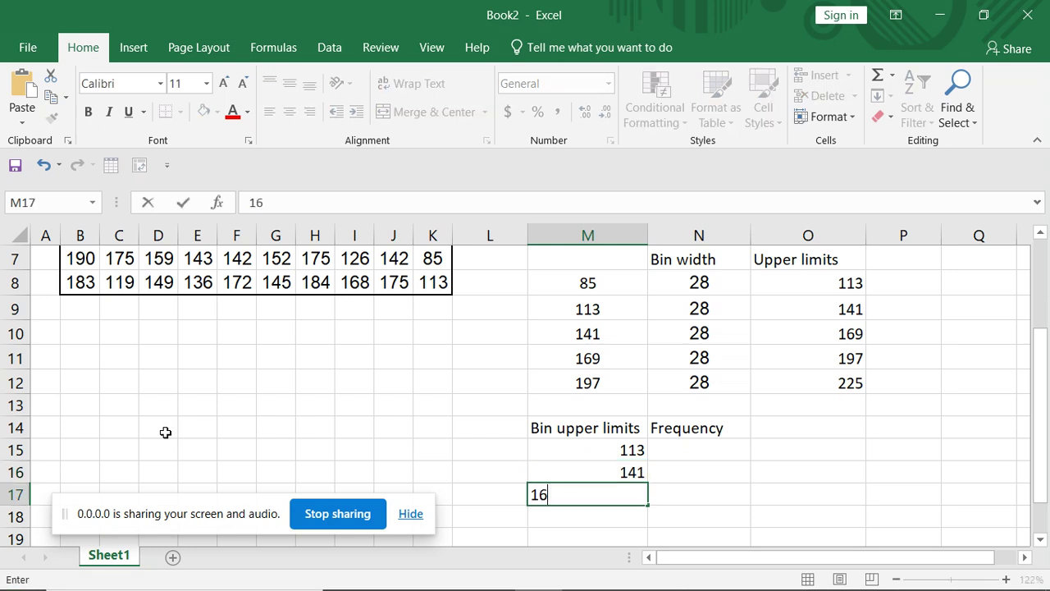
{"action": "type", "text": "9"}
{"action": "key", "text": "Return"}
{"action": "type", "text": "197"}
{"action": "key", "text": "Return"}
{"action": "type", "text": "225"}
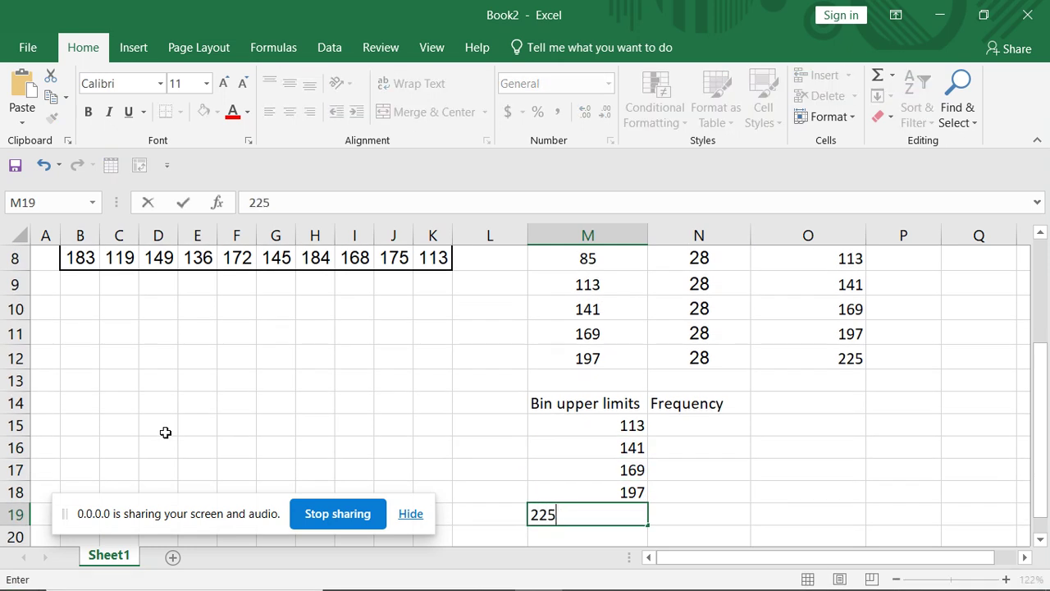
{"action": "left_click", "coordinate": [681, 465]}
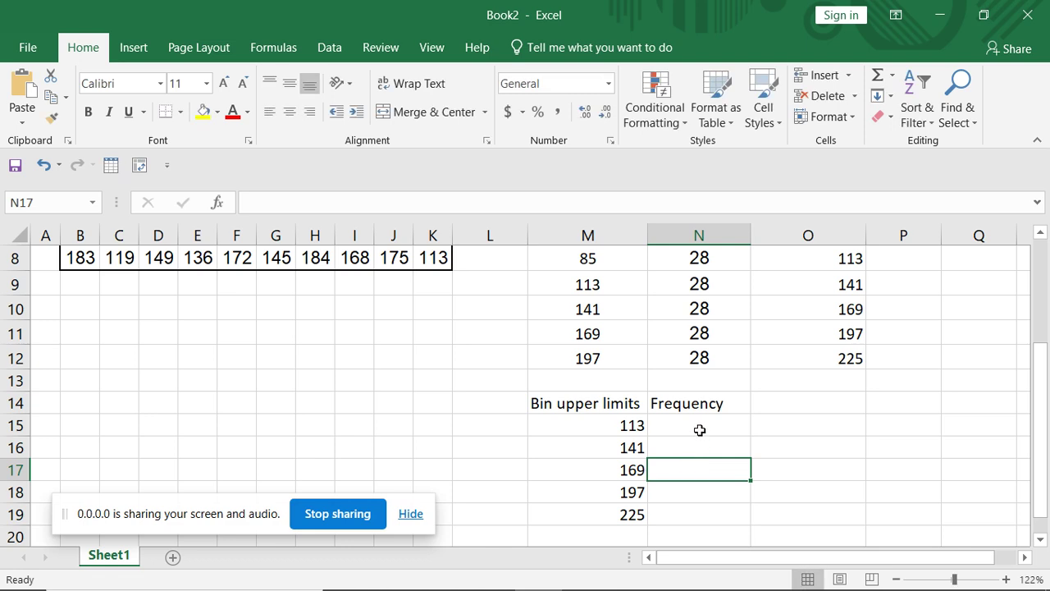
Step: Begin a FREQUENCY formula across N15:N19 with B2:K8 as its data array
{"action": "left_click", "coordinate": [702, 428]}
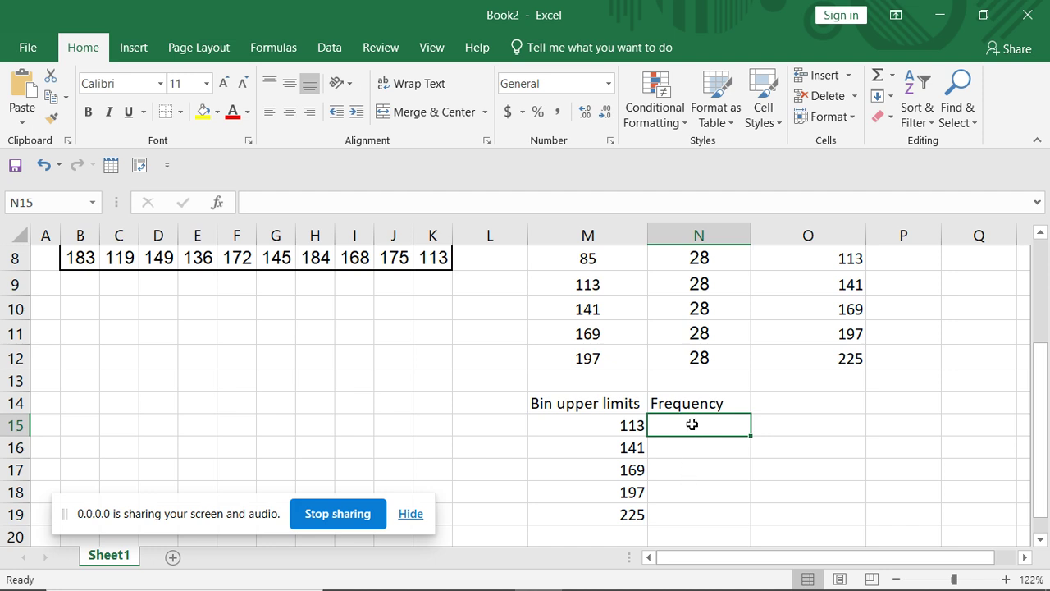
{"action": "left_click_drag", "start_coordinate": [694, 432], "coordinate": [693, 511]}
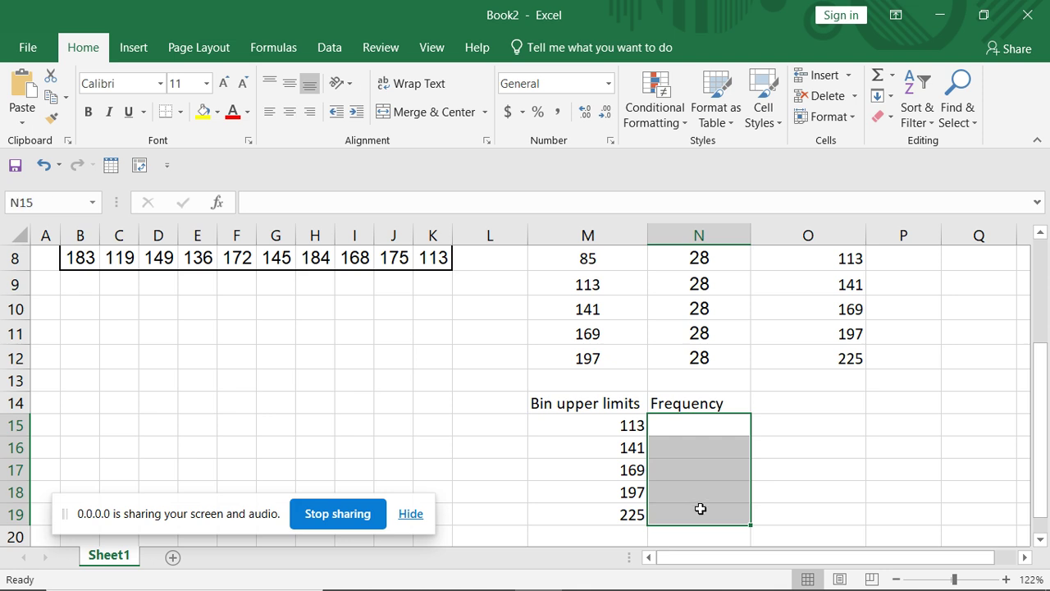
{"action": "left_click", "coordinate": [303, 202]}
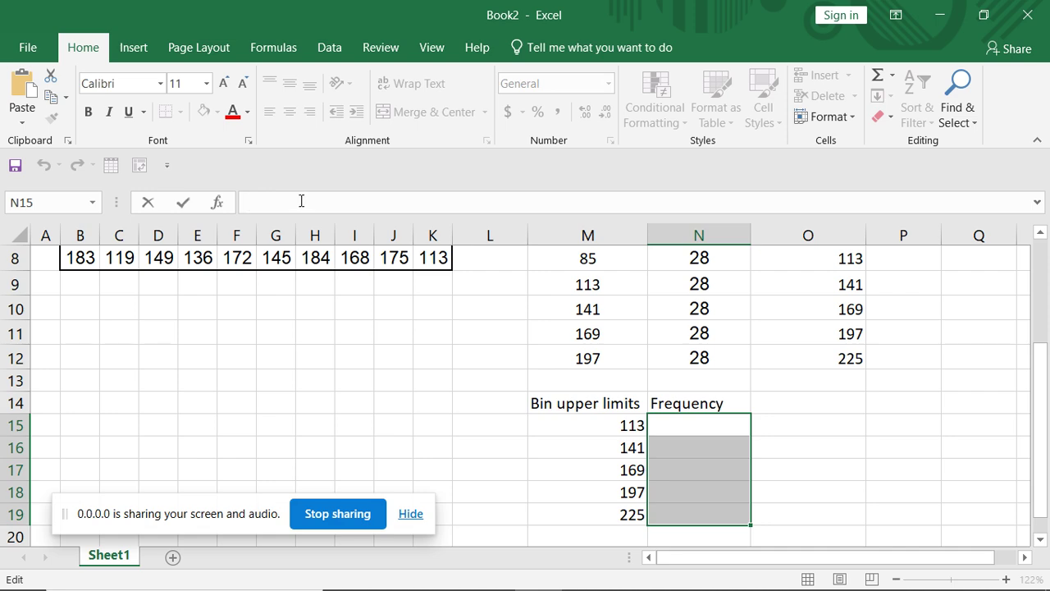
{"action": "type", "text": "="}
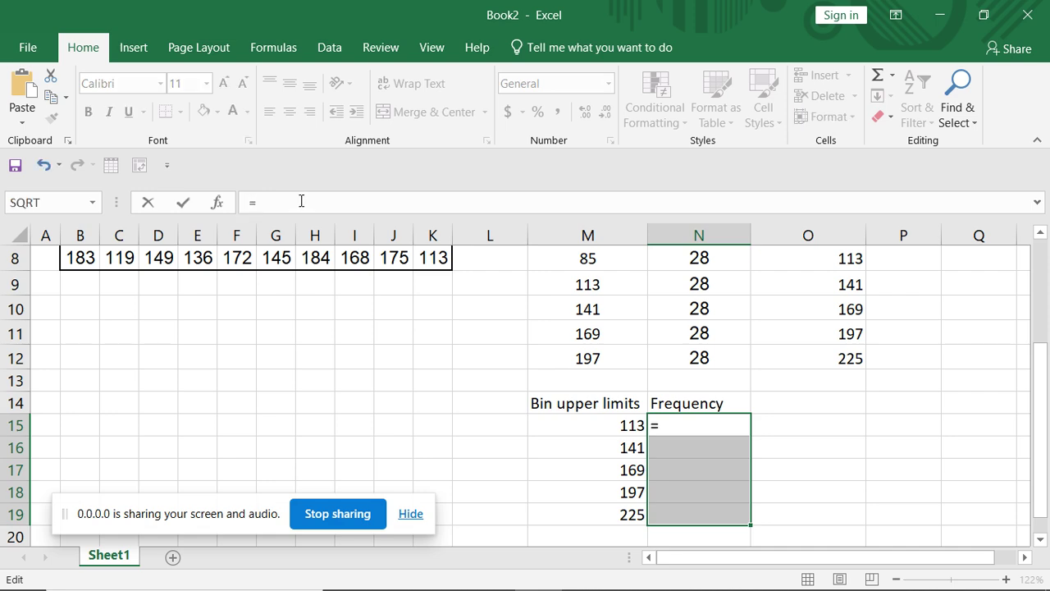
{"action": "type", "text": "FREQ"}
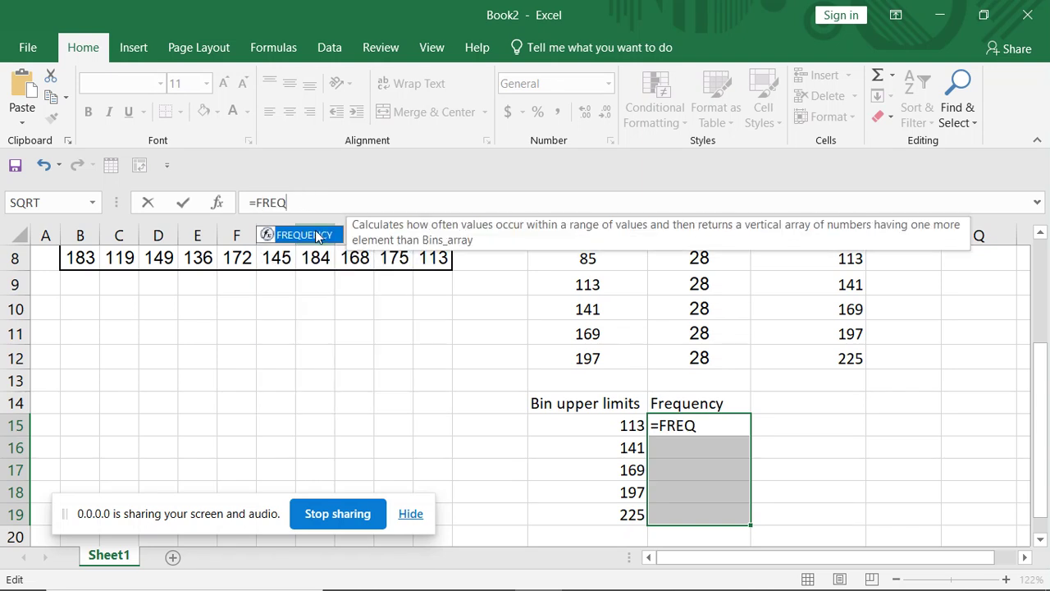
{"action": "double_click", "coordinate": [320, 236]}
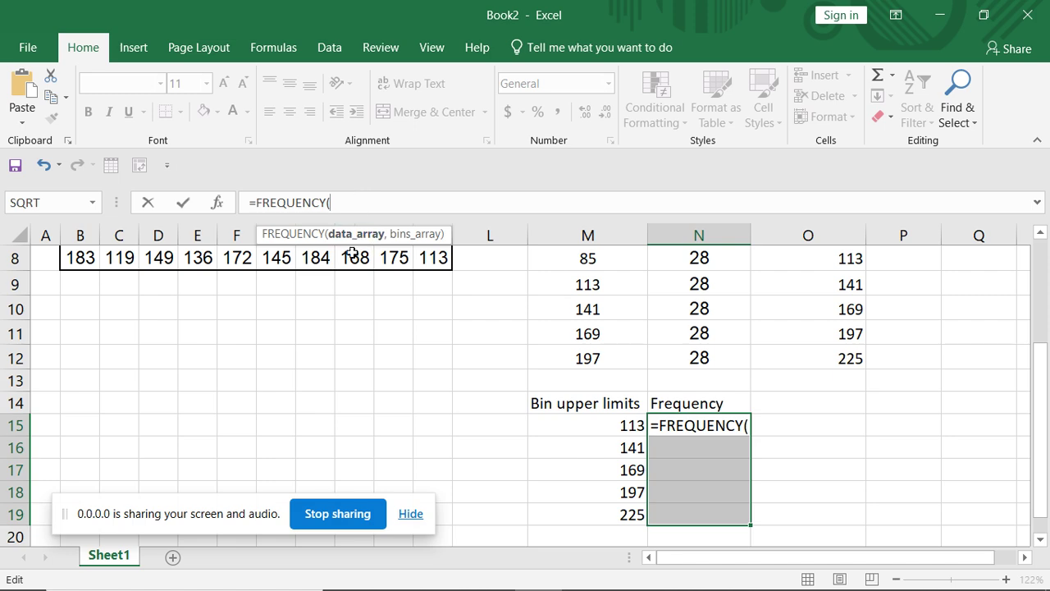
{"action": "left_click_drag", "start_coordinate": [1035, 402], "coordinate": [1036, 302]}
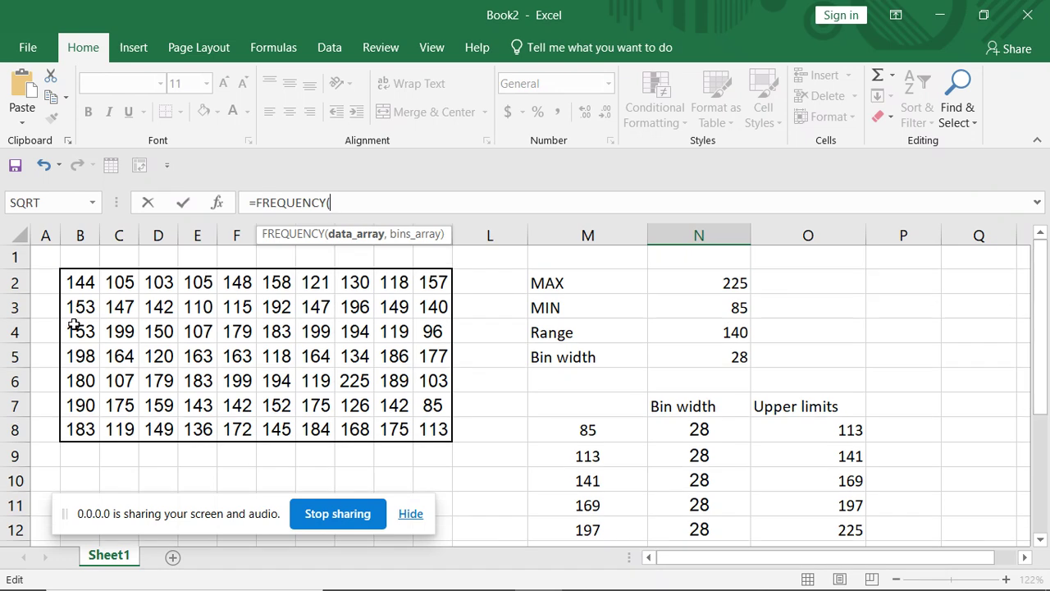
{"action": "left_click_drag", "start_coordinate": [71, 283], "coordinate": [436, 427]}
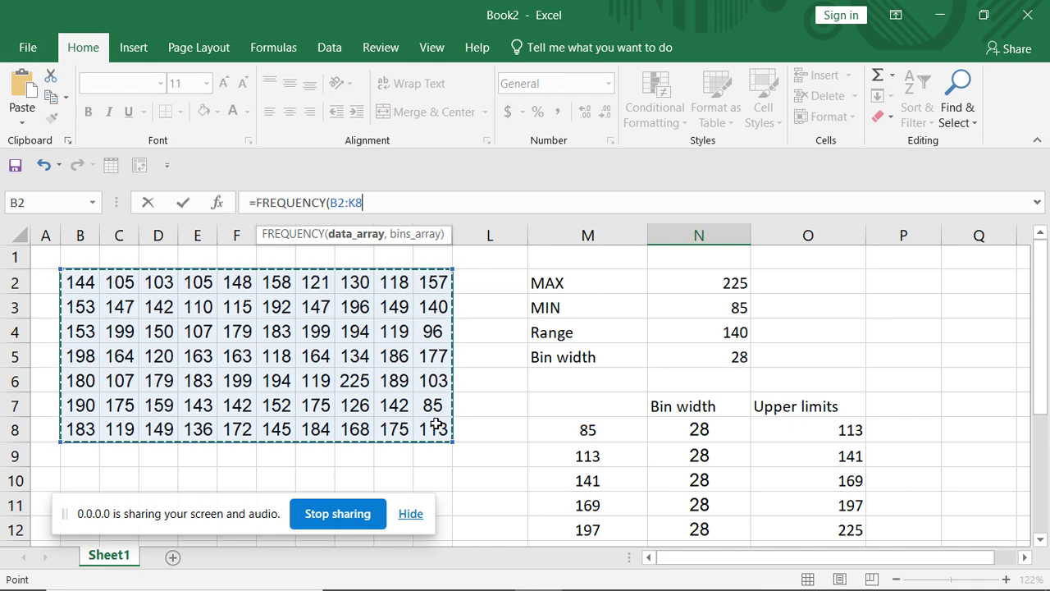
{"action": "type", "text": ","}
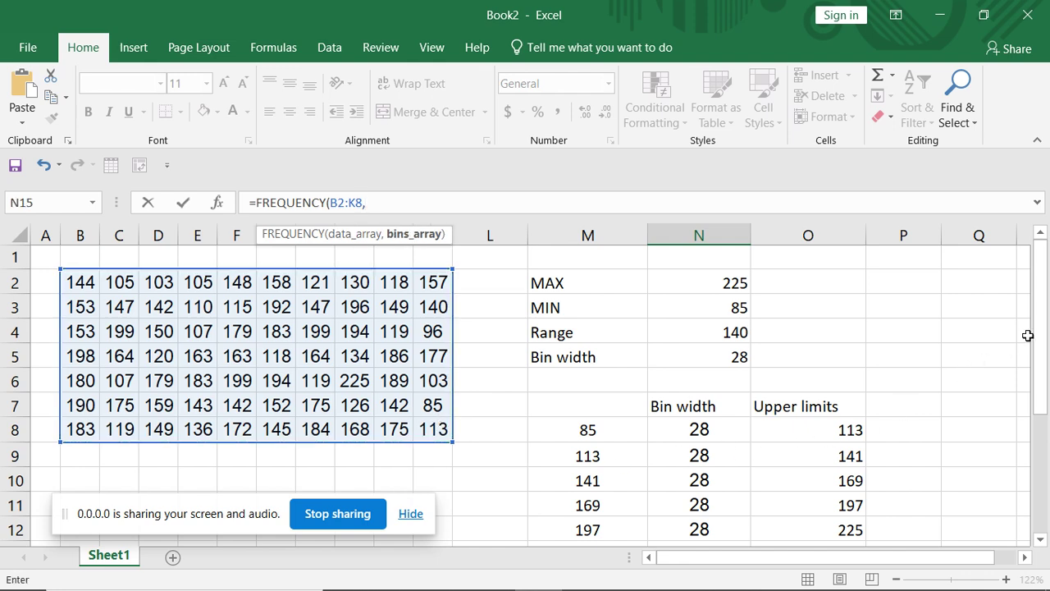
Step: Complete the FREQUENCY formula with M15:M19 as the bins array and commit it as an array formula over N15:N19
{"action": "left_click_drag", "start_coordinate": [1037, 345], "coordinate": [1038, 439]}
{"action": "left_click", "coordinate": [603, 398]}
{"action": "left_click_drag", "start_coordinate": [603, 398], "coordinate": [599, 478]}
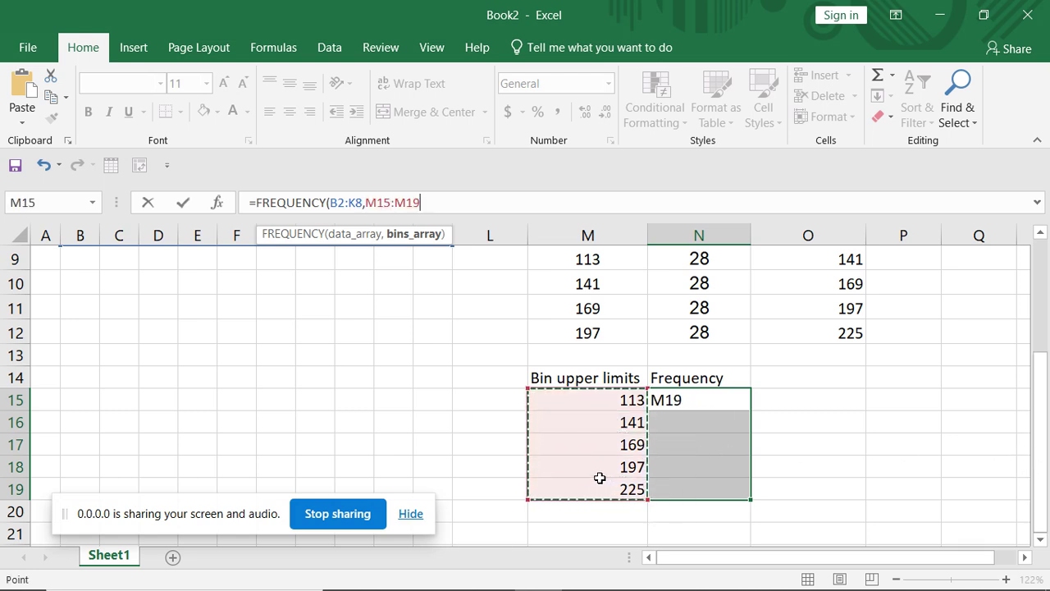
{"action": "type", "text": ")"}
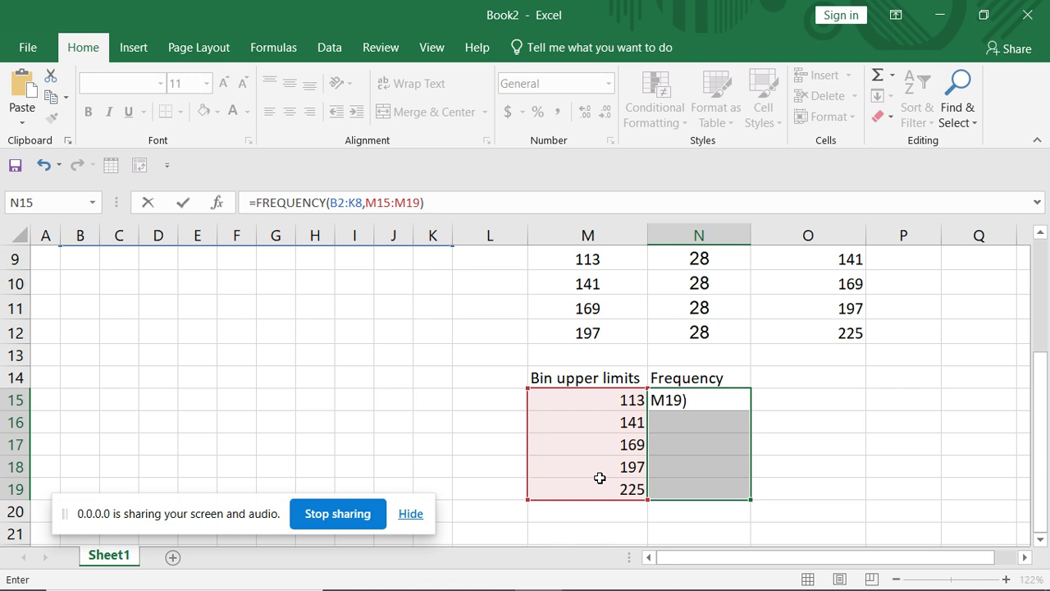
{"action": "key", "text": "ctrl+shift+Return"}
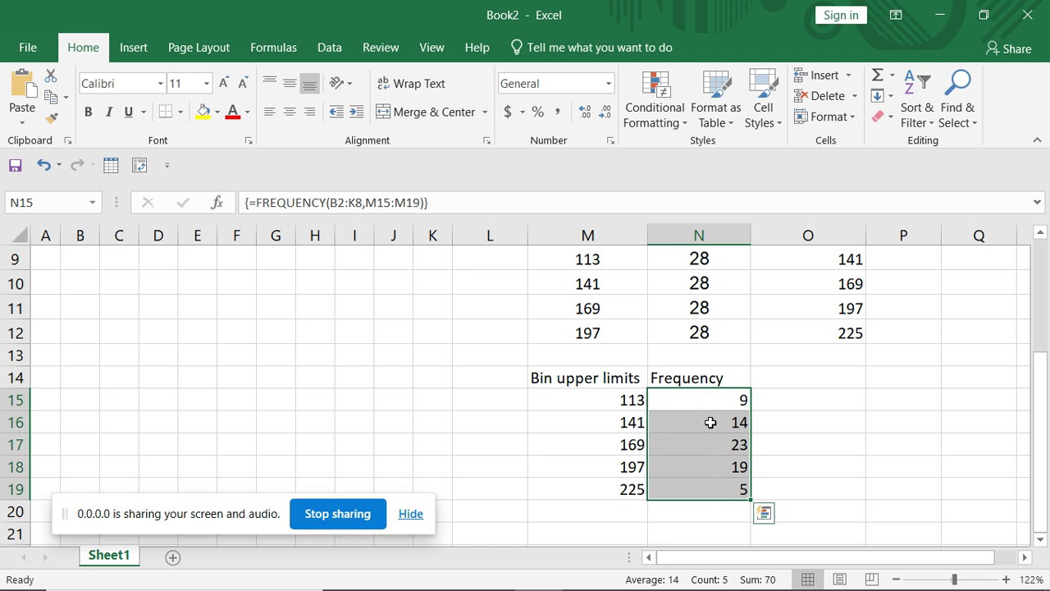
{"action": "left_click", "coordinate": [809, 450]}
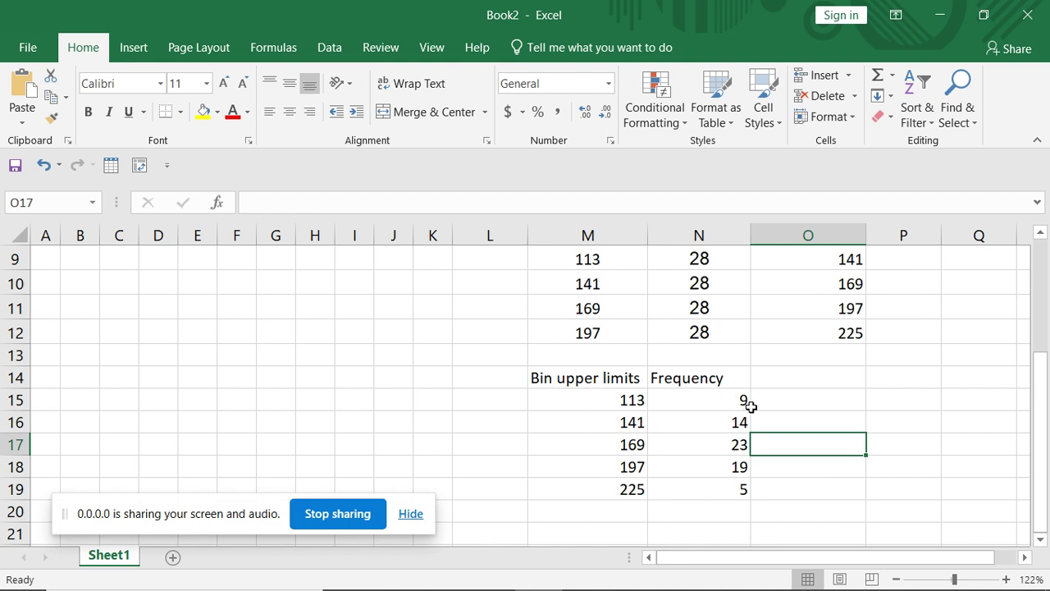
{"action": "left_click", "coordinate": [809, 485]}
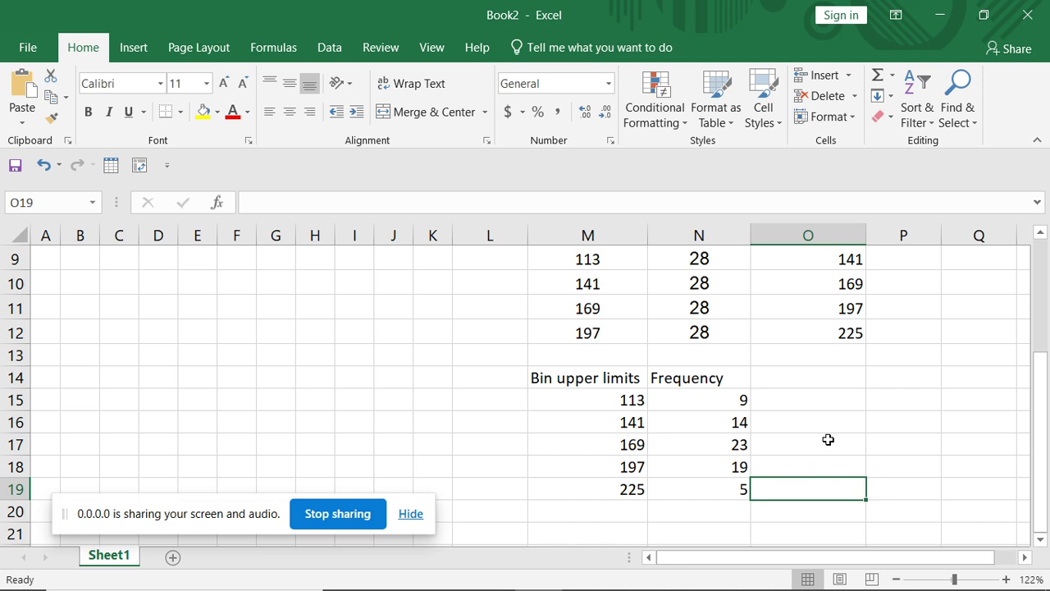
Step: Open the Histogram tool from the Data Analysis tools
{"action": "left_click", "coordinate": [328, 49]}
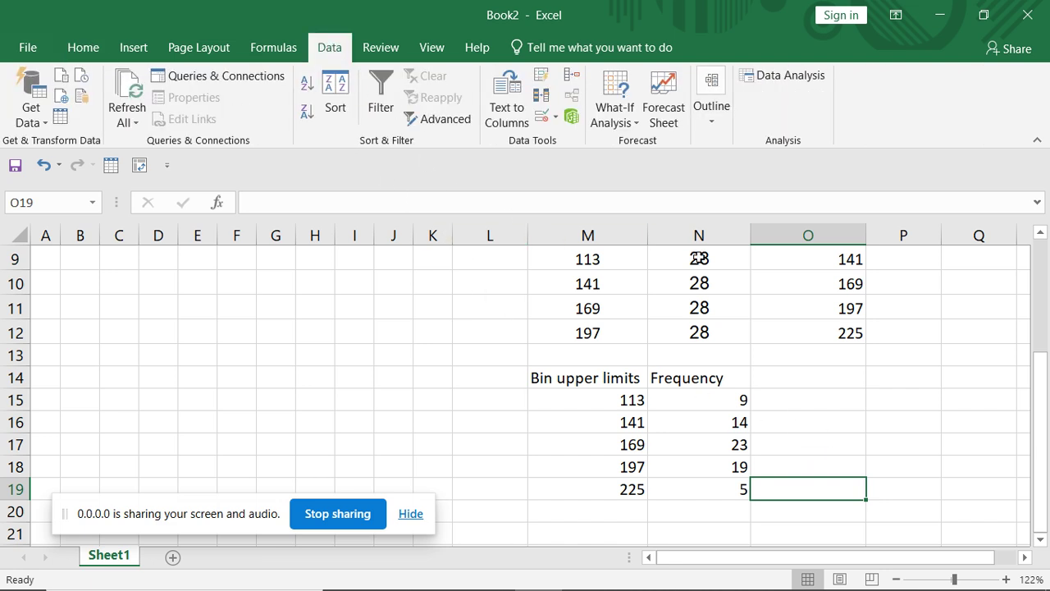
{"action": "left_click", "coordinate": [783, 76]}
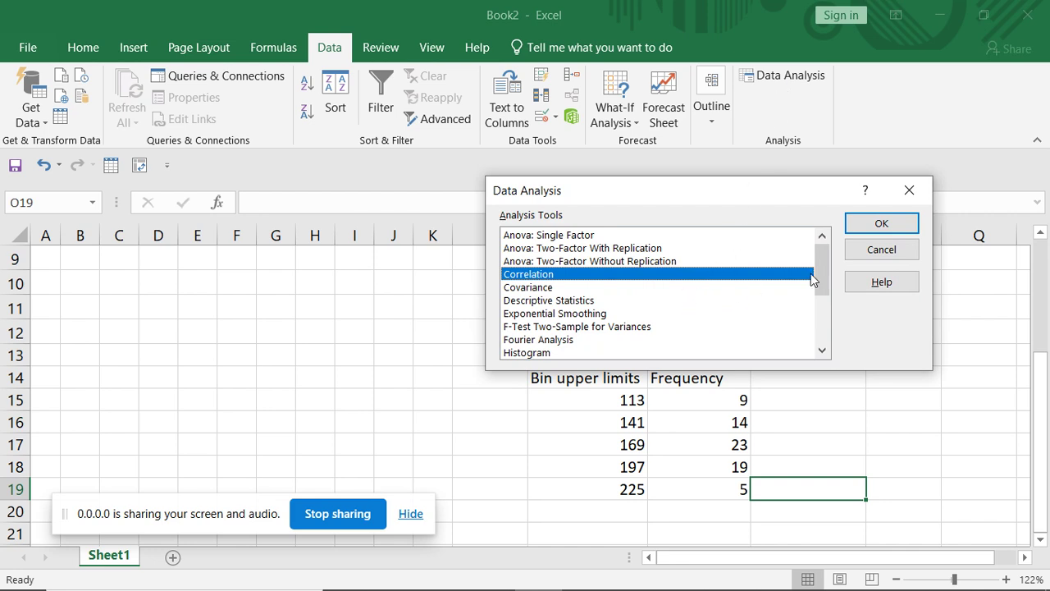
{"action": "left_click_drag", "start_coordinate": [822, 267], "coordinate": [822, 283]}
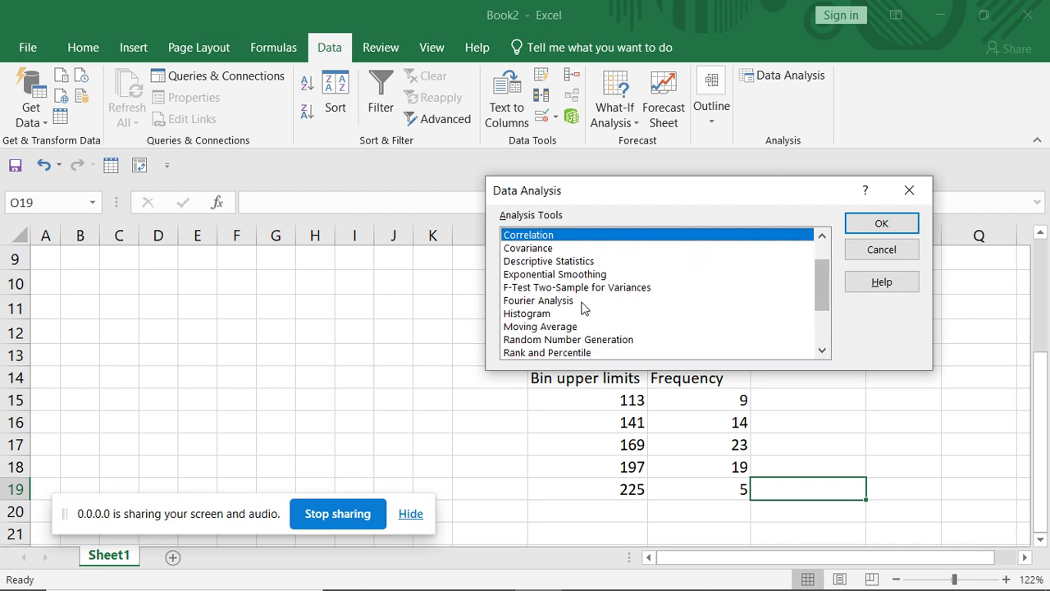
{"action": "left_click", "coordinate": [542, 315]}
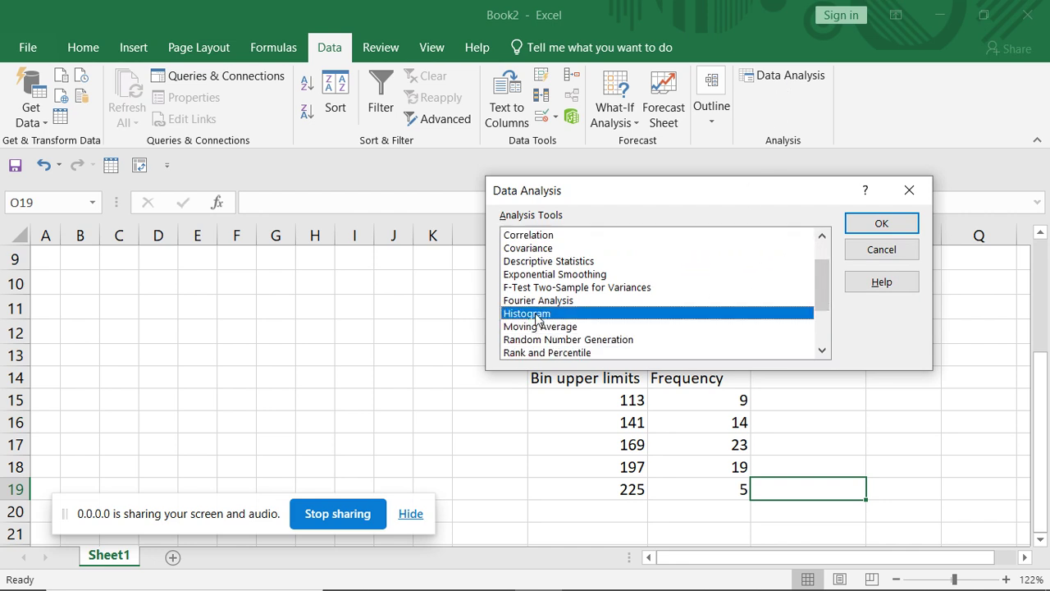
{"action": "left_click", "coordinate": [882, 225]}
Step: Clear the existing input range and bin range in the histogram settings
{"action": "left_click", "coordinate": [730, 182]}
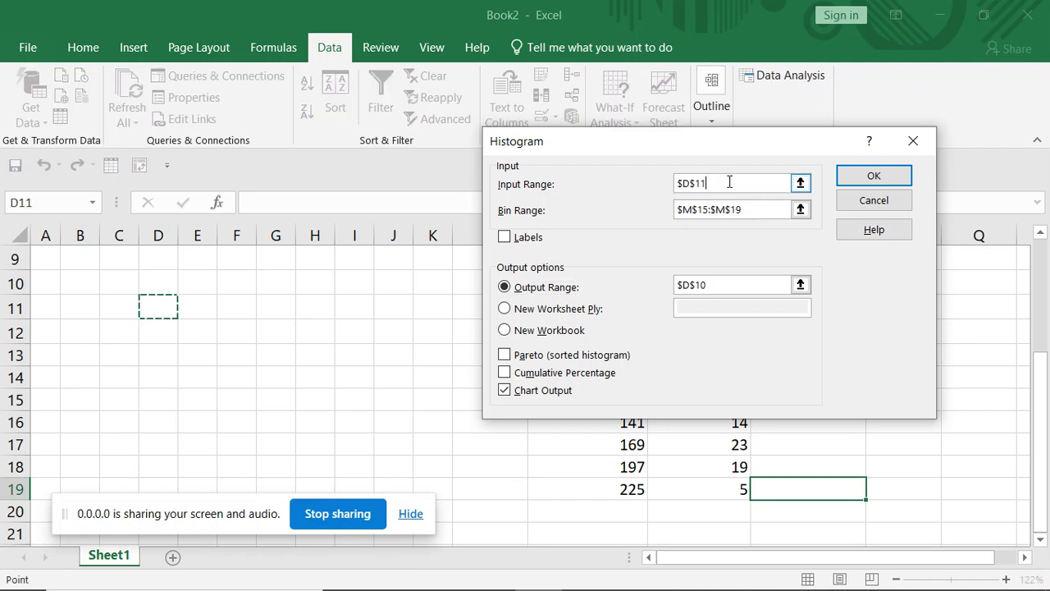
{"action": "key", "text": "BackSpace"}
{"action": "key", "text": "BackSpace"}
{"action": "key", "text": "BackSpace"}
{"action": "key", "text": "BackSpace"}
{"action": "key", "text": "BackSpace"}
{"action": "double_click", "coordinate": [749, 211]}
{"action": "key", "text": "BackSpace"}
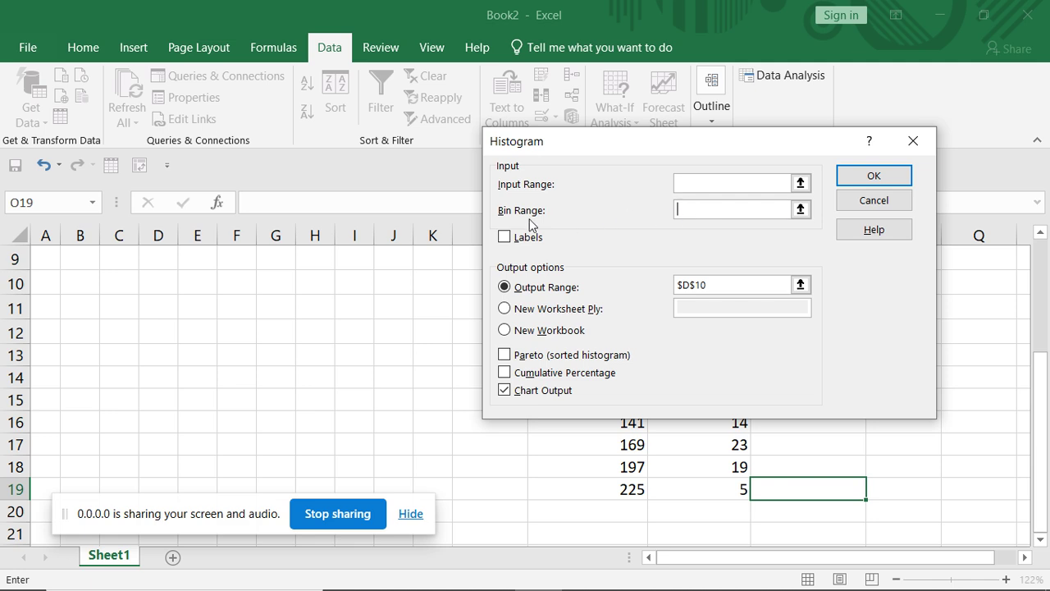
Step: Set the histogram's bin range to M15:M19 and its input range to the data in B2:K8
{"action": "left_click_drag", "start_coordinate": [707, 152], "coordinate": [341, 171]}
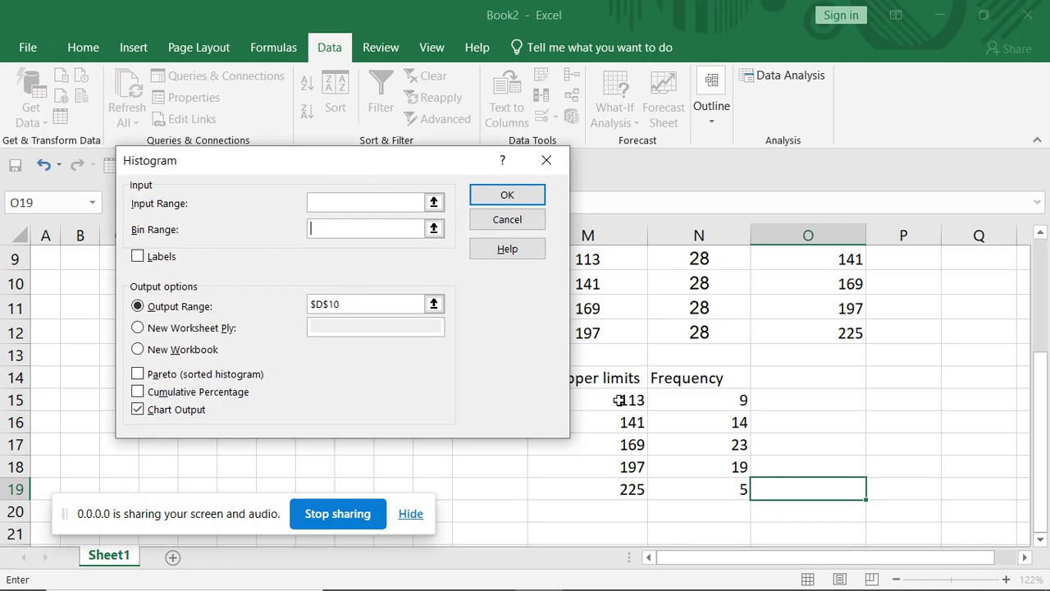
{"action": "left_click_drag", "start_coordinate": [407, 163], "coordinate": [355, 162]}
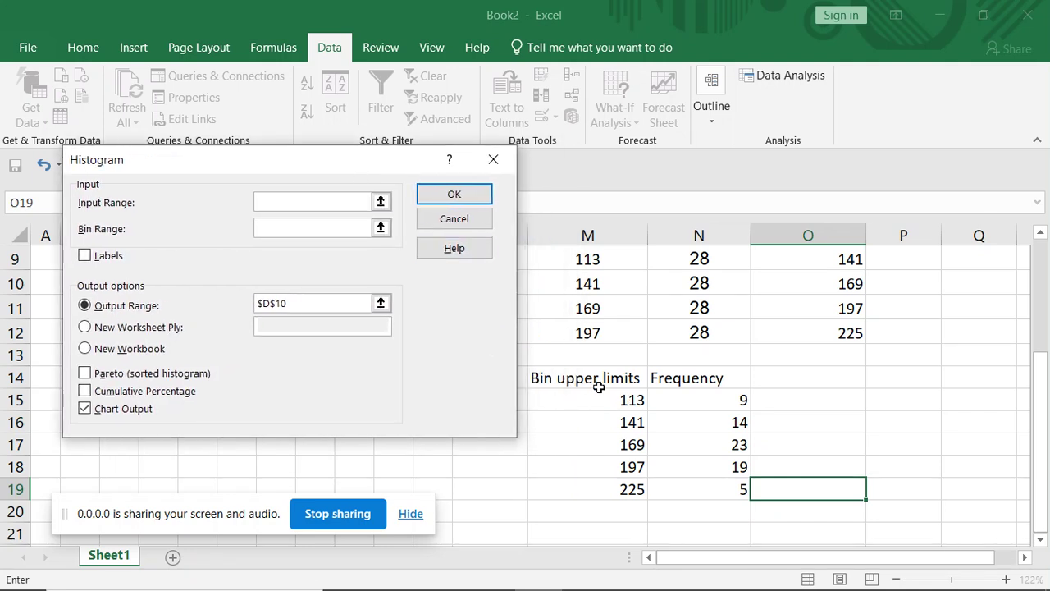
{"action": "left_click_drag", "start_coordinate": [614, 401], "coordinate": [617, 489]}
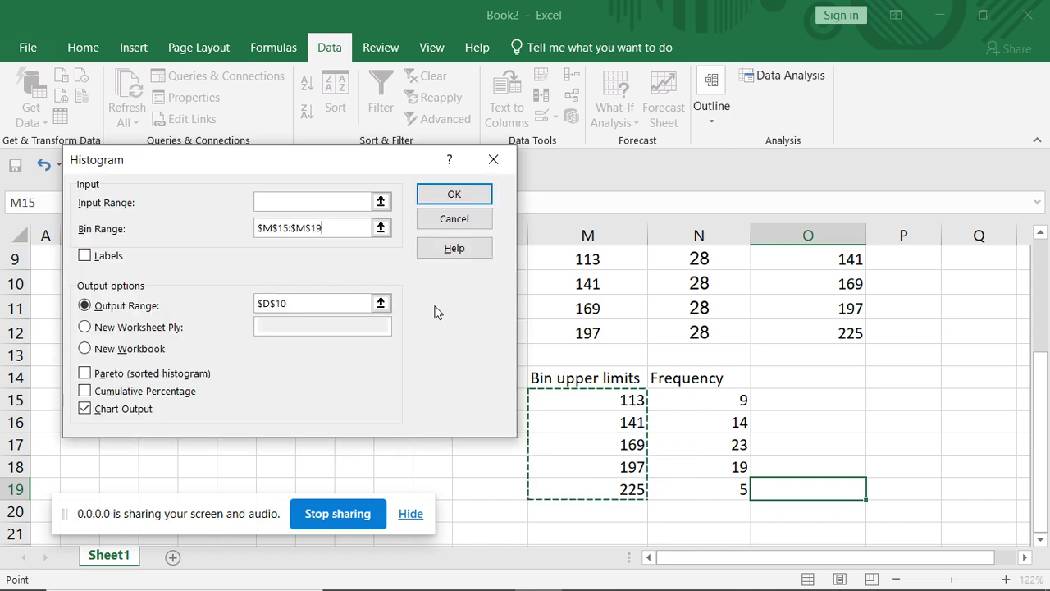
{"action": "left_click_drag", "start_coordinate": [314, 160], "coordinate": [768, 341]}
{"action": "left_click_drag", "start_coordinate": [1046, 403], "coordinate": [1046, 293]}
{"action": "left_click_drag", "start_coordinate": [80, 282], "coordinate": [442, 422]}
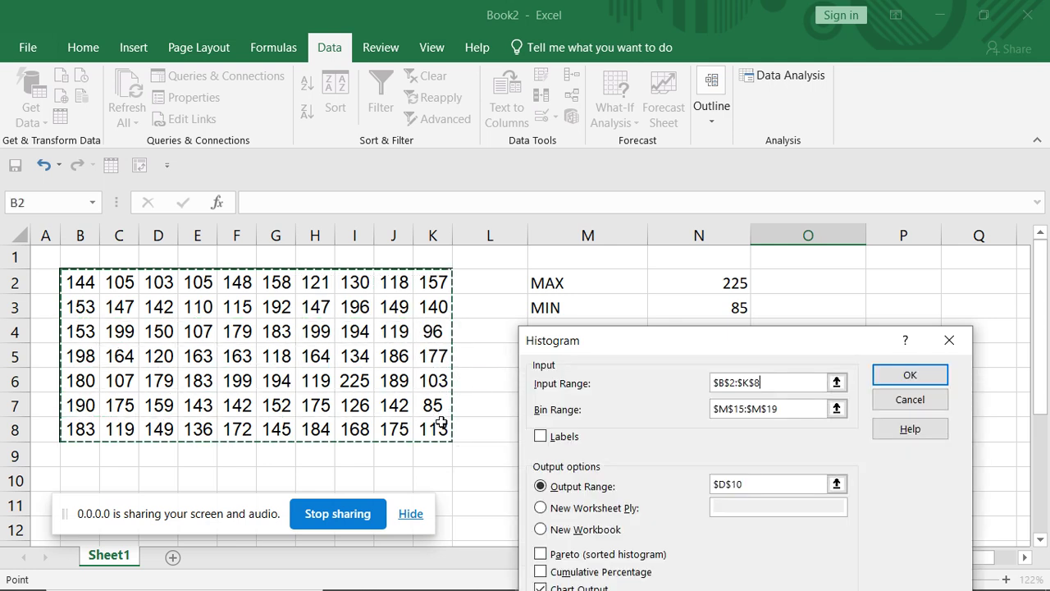
{"action": "left_click_drag", "start_coordinate": [637, 341], "coordinate": [647, 238]}
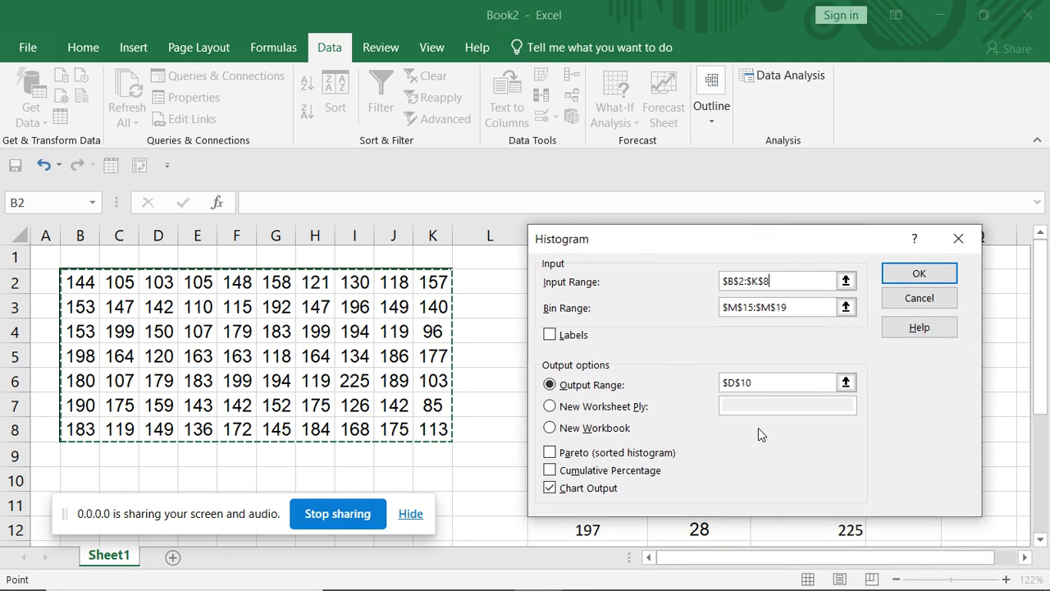
Step: Set the histogram's output range to cell D11, replacing the existing reference, and generate the frequency table with its chart
{"action": "scroll", "coordinate": [1042, 456], "scroll_direction": "down", "scroll_amount": 2}
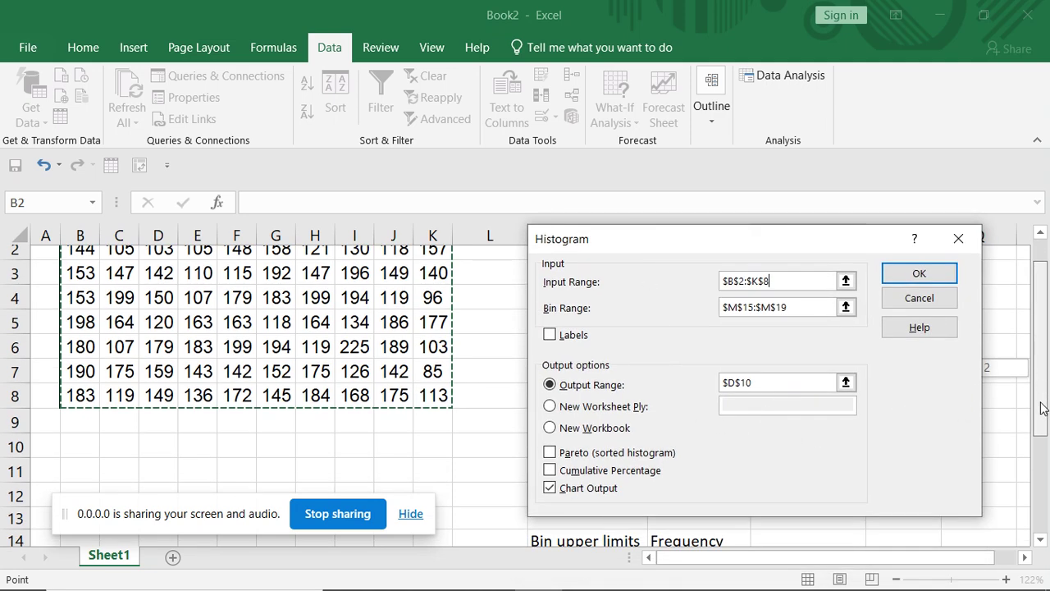
{"action": "scroll", "coordinate": [1042, 455], "scroll_direction": "down", "scroll_amount": 1}
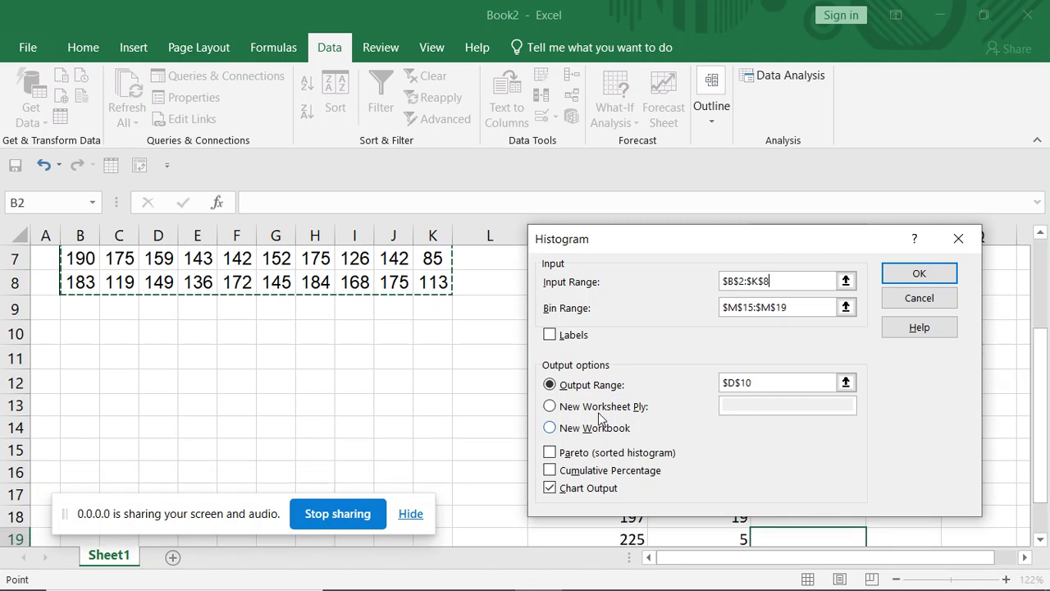
{"action": "left_click", "coordinate": [550, 383]}
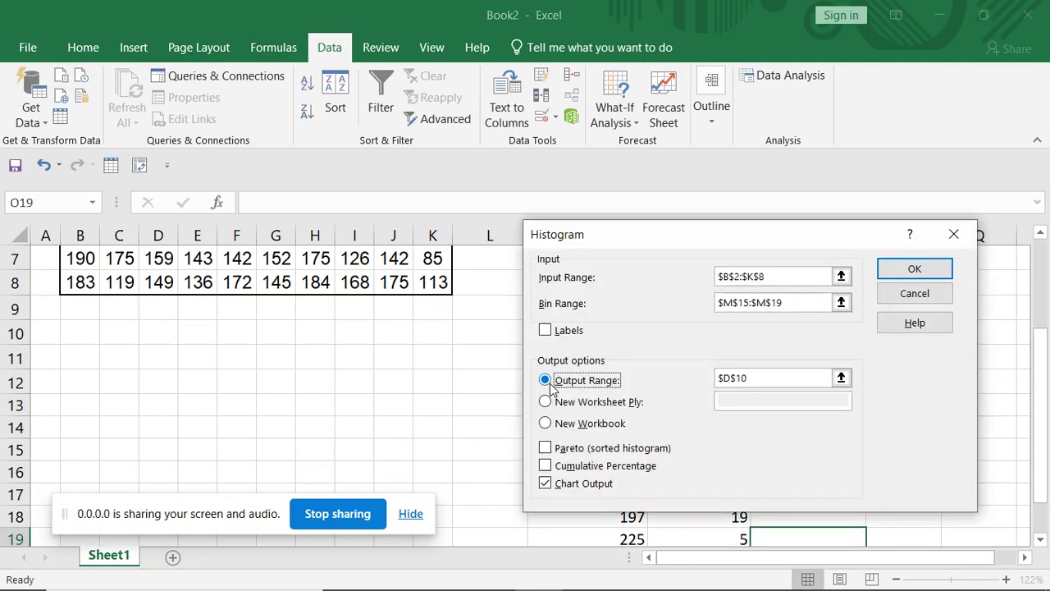
{"action": "left_click", "coordinate": [766, 380]}
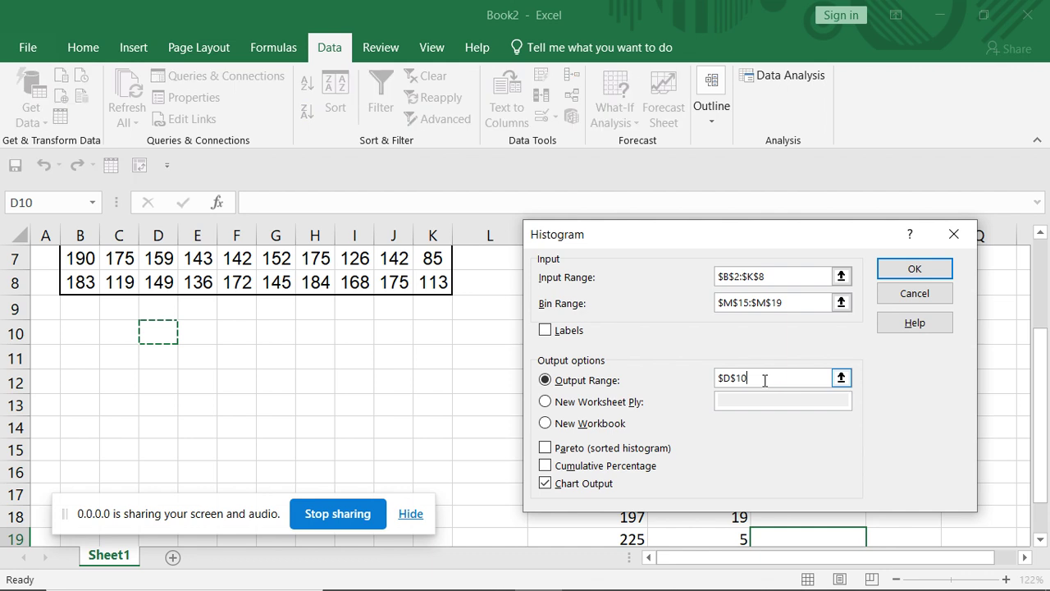
{"action": "key", "text": "BackSpace"}
{"action": "key", "text": "BackSpace"}
{"action": "key", "text": "BackSpace"}
{"action": "key", "text": "BackSpace"}
{"action": "key", "text": "BackSpace"}
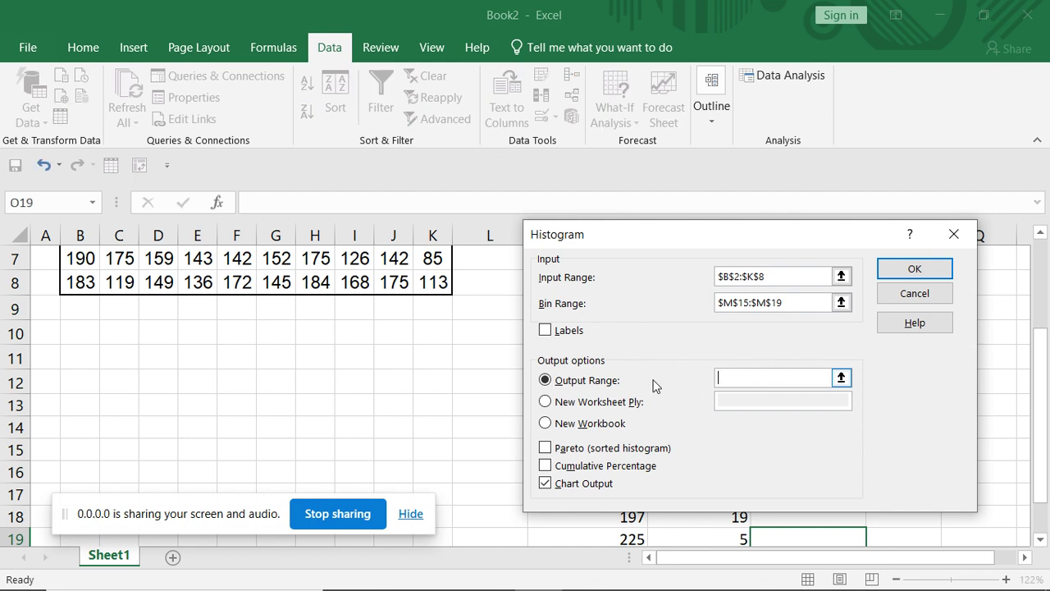
{"action": "left_click", "coordinate": [161, 360]}
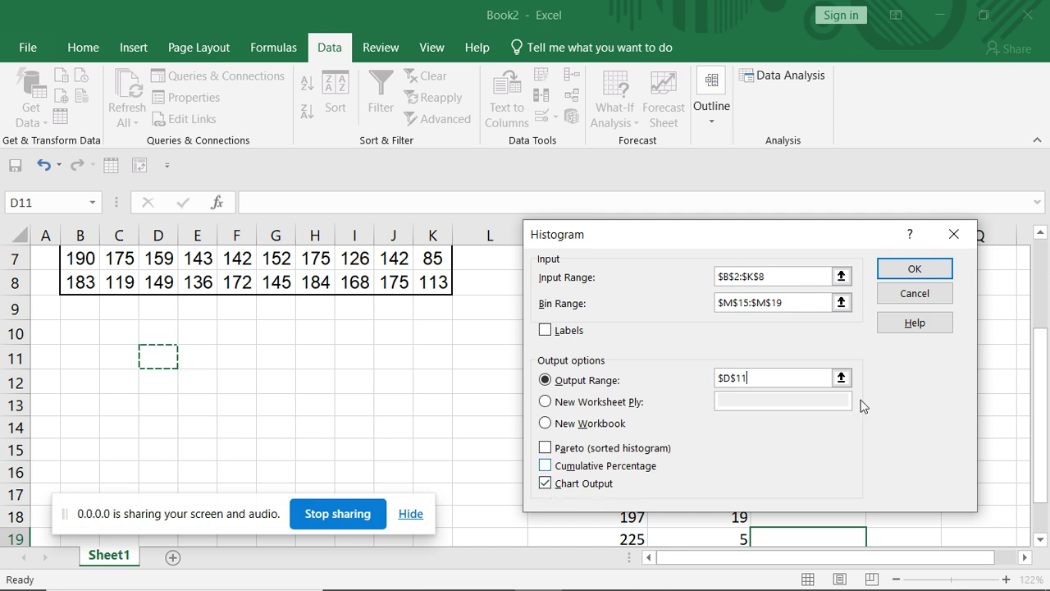
{"action": "left_click", "coordinate": [919, 266]}
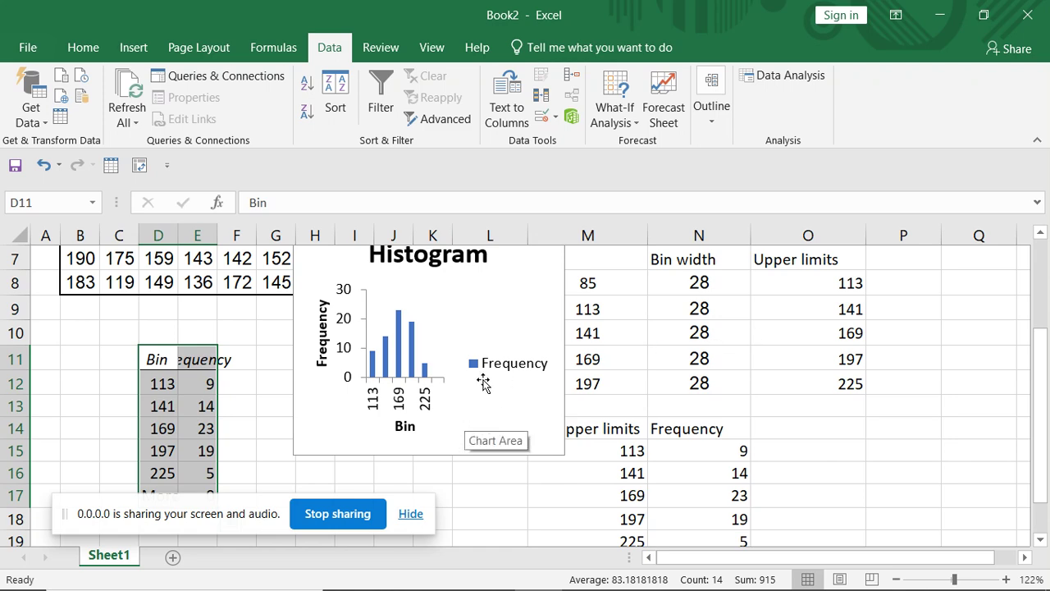
Step: Widen columns D and E so the Bin and Frequency headings of the histogram output table fit
{"action": "scroll", "coordinate": [490, 381], "scroll_direction": "up", "scroll_amount": 1}
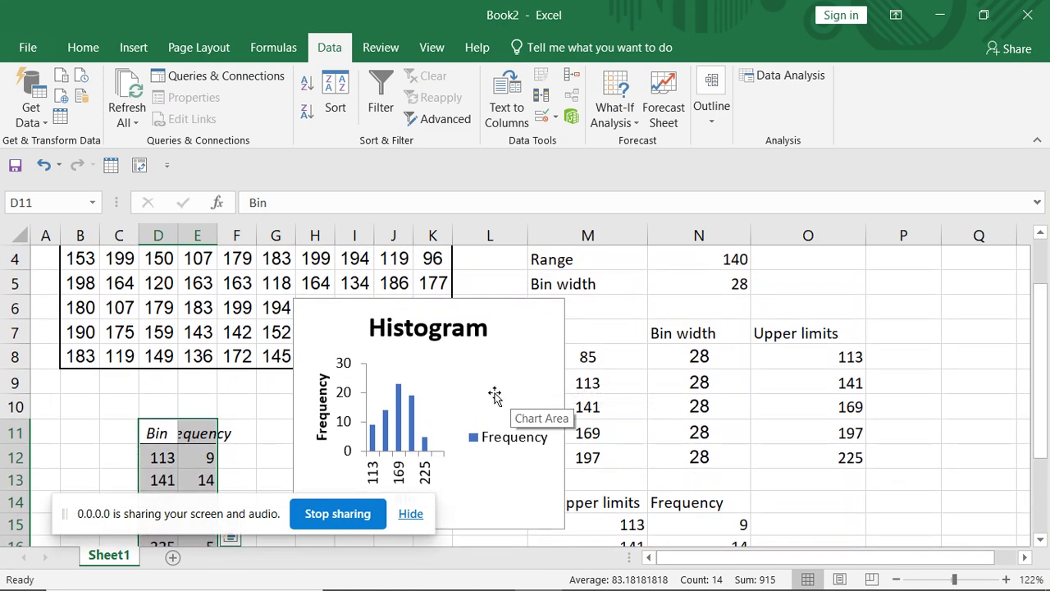
{"action": "scroll", "coordinate": [490, 378], "scroll_direction": "down", "scroll_amount": 2}
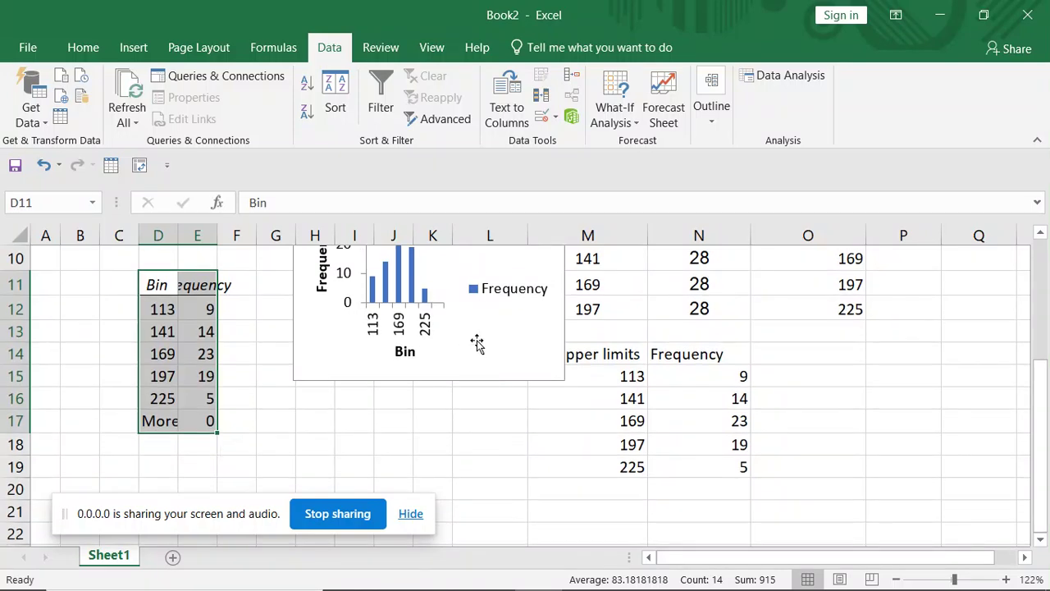
{"action": "scroll", "coordinate": [485, 353], "scroll_direction": "up", "scroll_amount": 1}
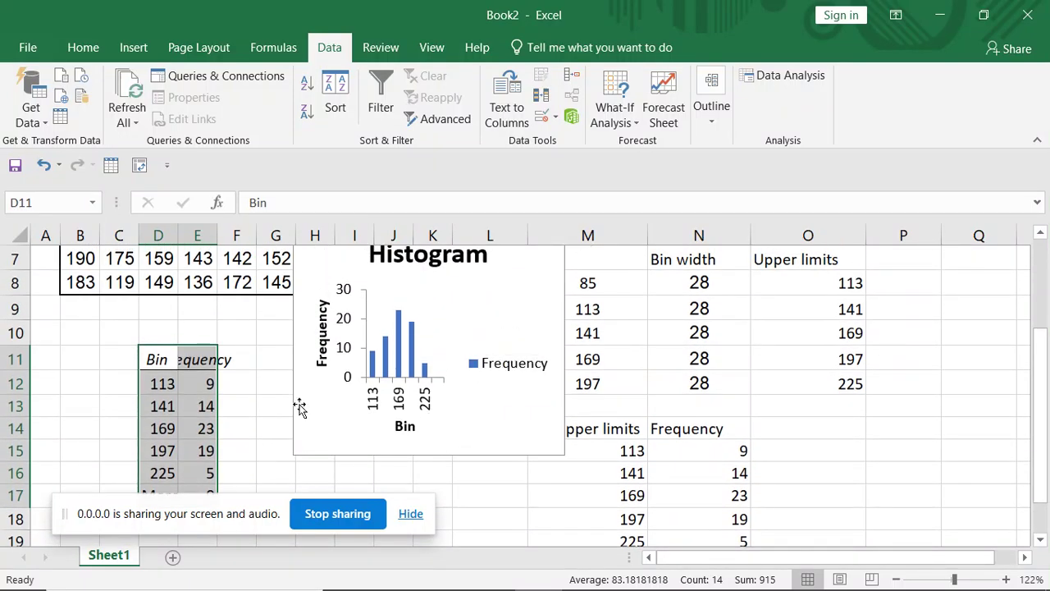
{"action": "scroll", "coordinate": [277, 401], "scroll_direction": "down", "scroll_amount": 1}
{"action": "left_click_drag", "start_coordinate": [178, 235], "coordinate": [304, 236]}
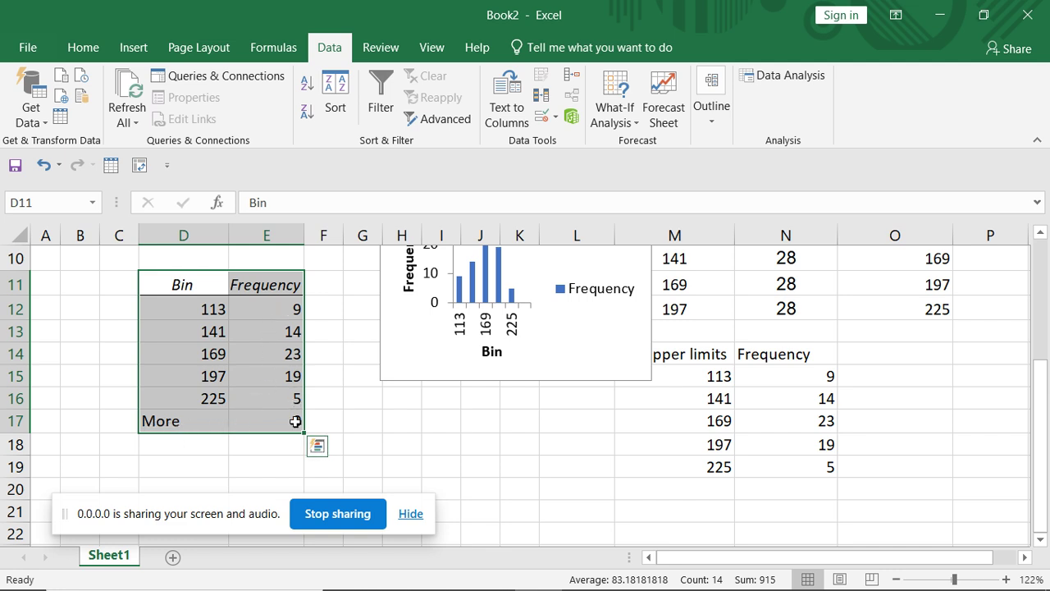
Step: Clear the More label and its frequency from D17 and E17 of the histogram output table
{"action": "left_click", "coordinate": [270, 422]}
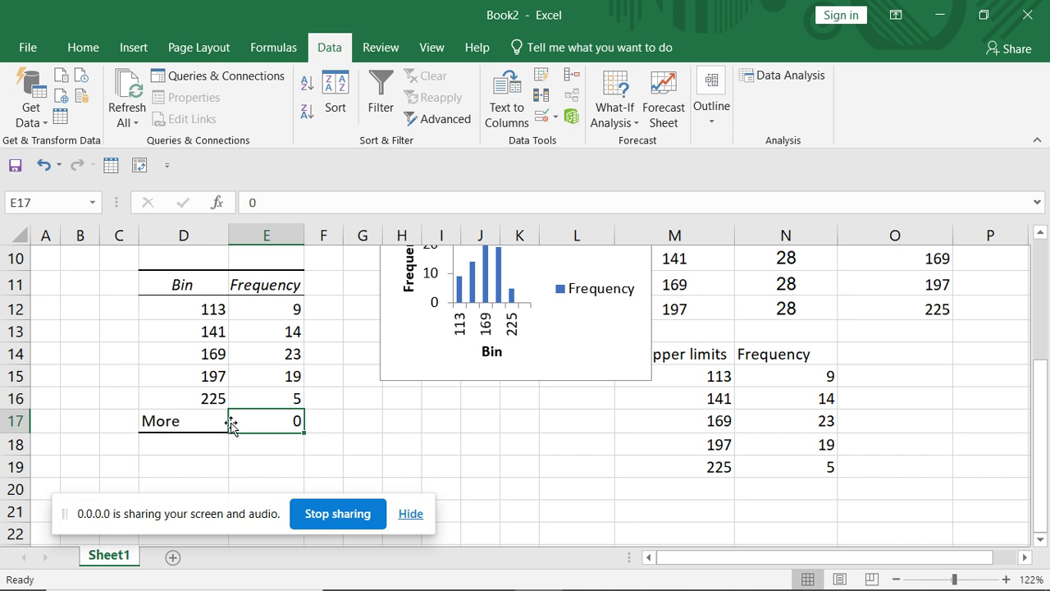
{"action": "left_click", "coordinate": [215, 417]}
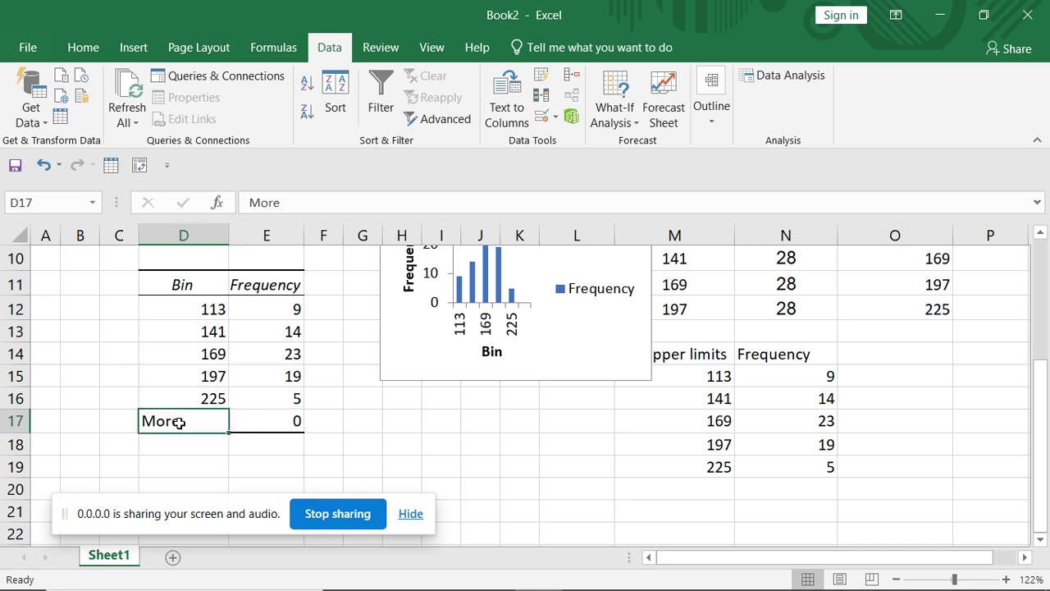
{"action": "key", "text": "BackSpace"}
{"action": "left_click", "coordinate": [259, 422]}
{"action": "key", "text": "BackSpace"}
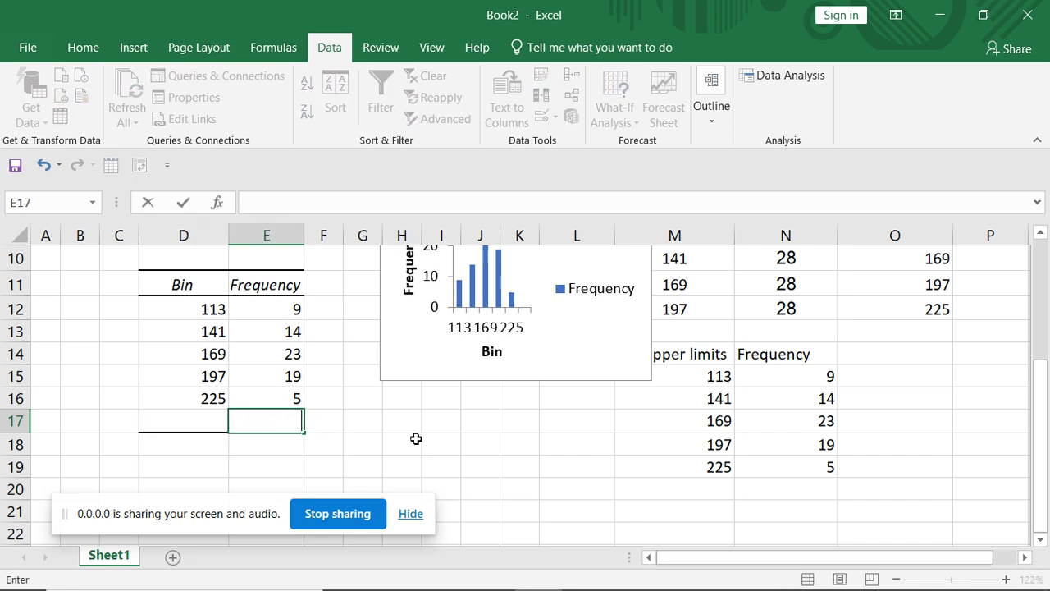
{"action": "left_click", "coordinate": [443, 441]}
Step: Widen the histogram chart on both sides so it spans from column G to column N
{"action": "scroll", "coordinate": [560, 457], "scroll_direction": "up", "scroll_amount": 1}
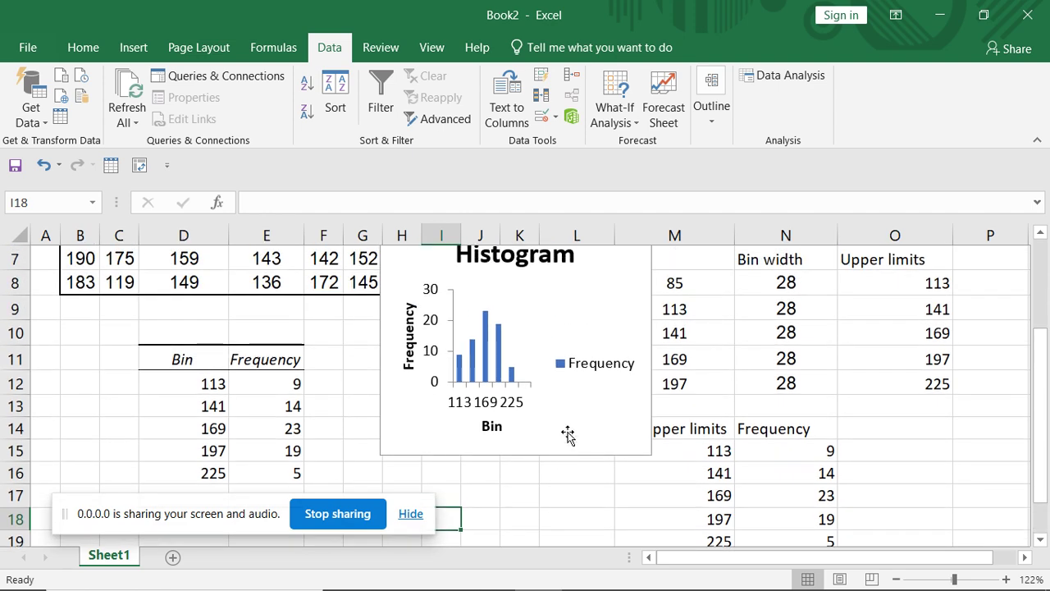
{"action": "scroll", "coordinate": [567, 435], "scroll_direction": "up", "scroll_amount": 1}
{"action": "left_click", "coordinate": [548, 410]}
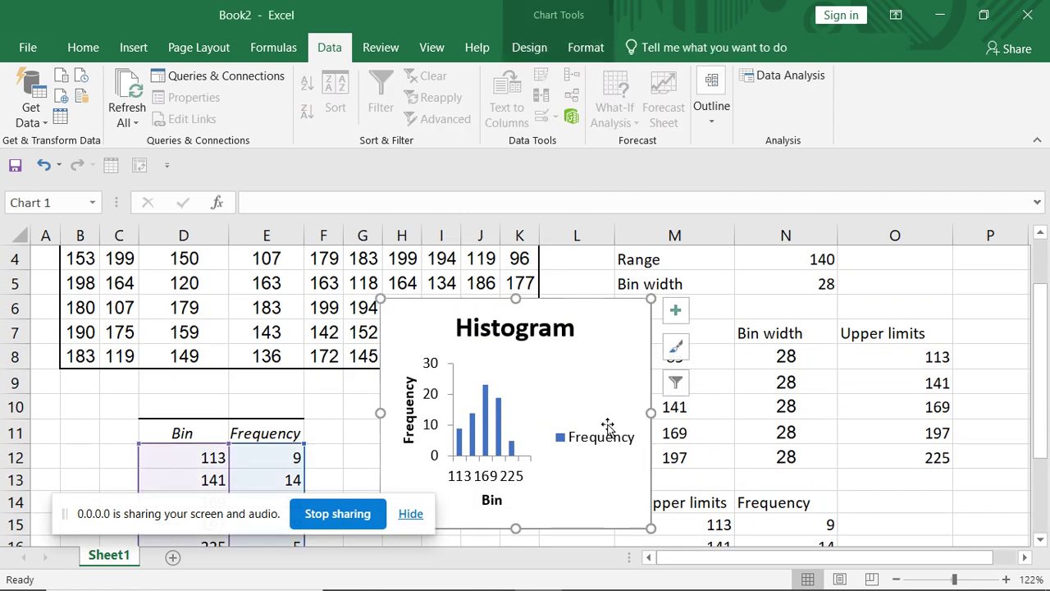
{"action": "left_click_drag", "start_coordinate": [649, 412], "coordinate": [758, 413]}
{"action": "left_click_drag", "start_coordinate": [382, 412], "coordinate": [362, 411]}
{"action": "scroll", "coordinate": [538, 402], "scroll_direction": "down", "scroll_amount": 1}
{"action": "scroll", "coordinate": [538, 402], "scroll_direction": "up", "scroll_amount": 1}
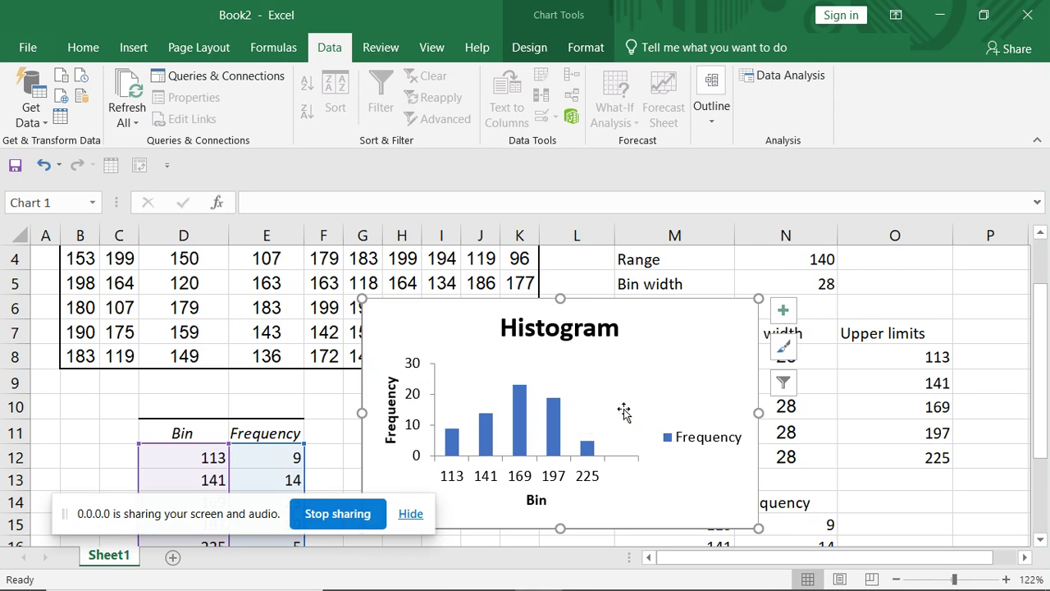
{"action": "scroll", "coordinate": [621, 413], "scroll_direction": "down", "scroll_amount": 1}
{"action": "left_click_drag", "start_coordinate": [1039, 401], "coordinate": [1035, 385]}
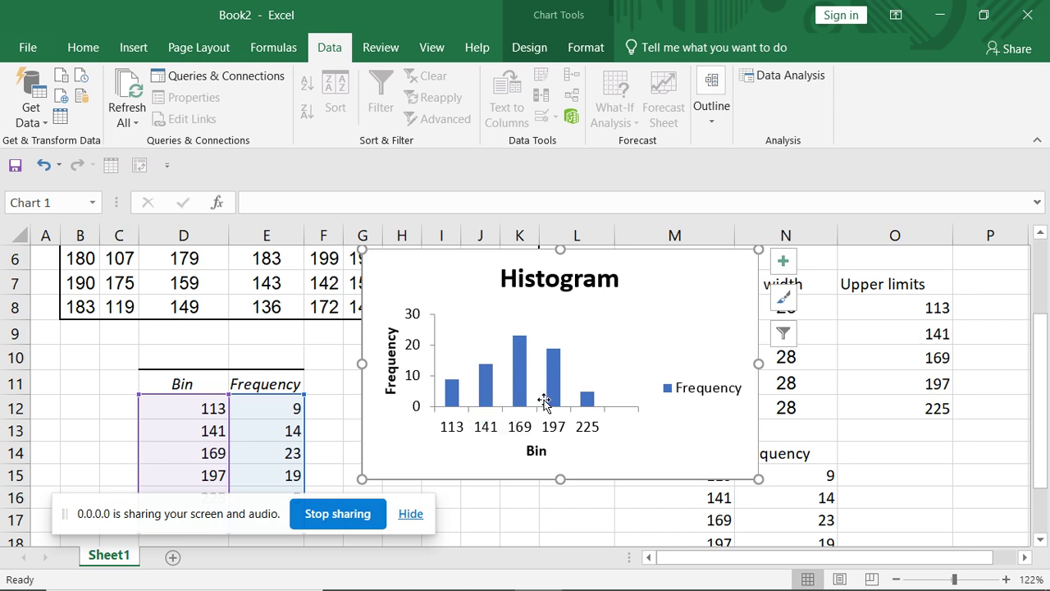
Step: Open the histogram's formatting options and set the Frequency series' gap width to 0%
{"action": "left_click", "coordinate": [783, 261]}
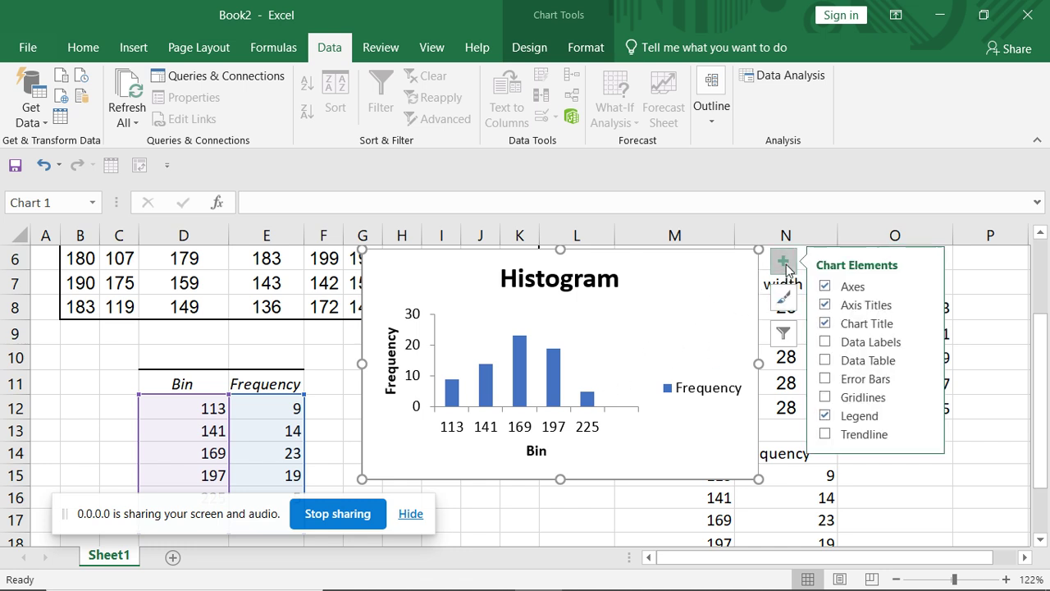
{"action": "left_click", "coordinate": [925, 285]}
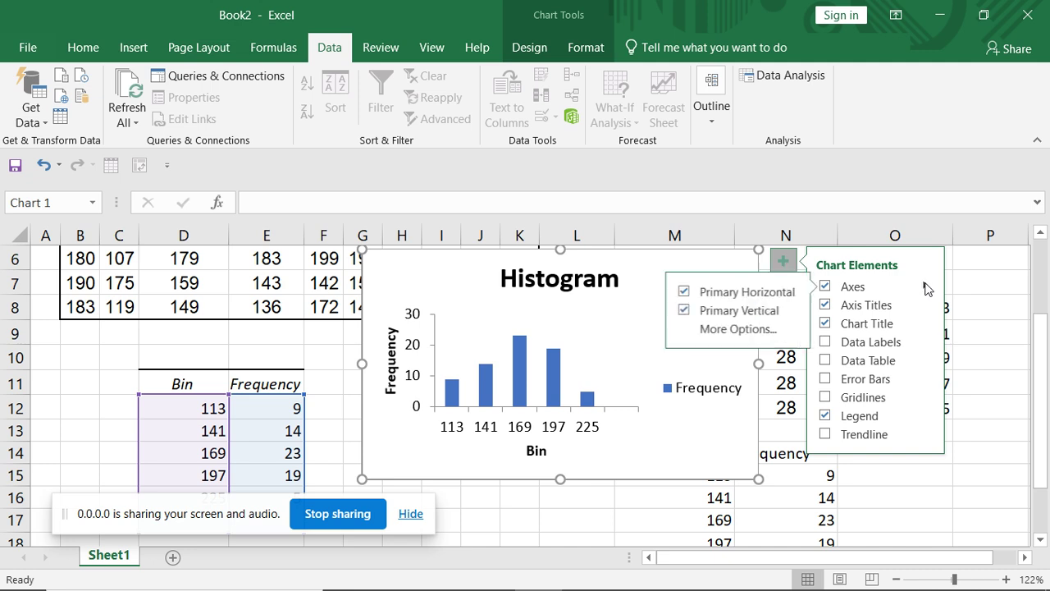
{"action": "left_click", "coordinate": [735, 331]}
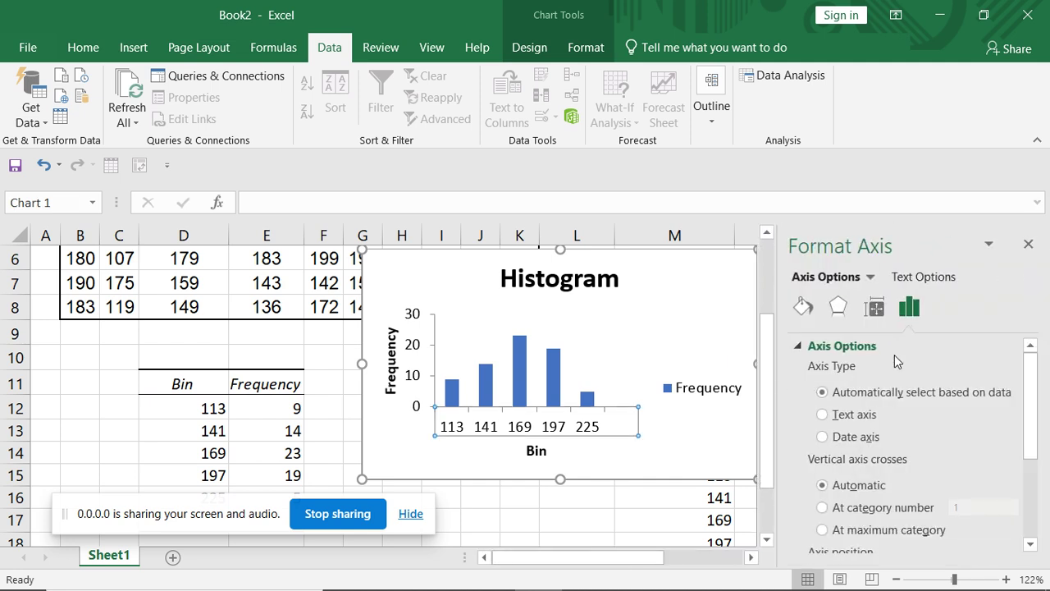
{"action": "left_click", "coordinate": [522, 379]}
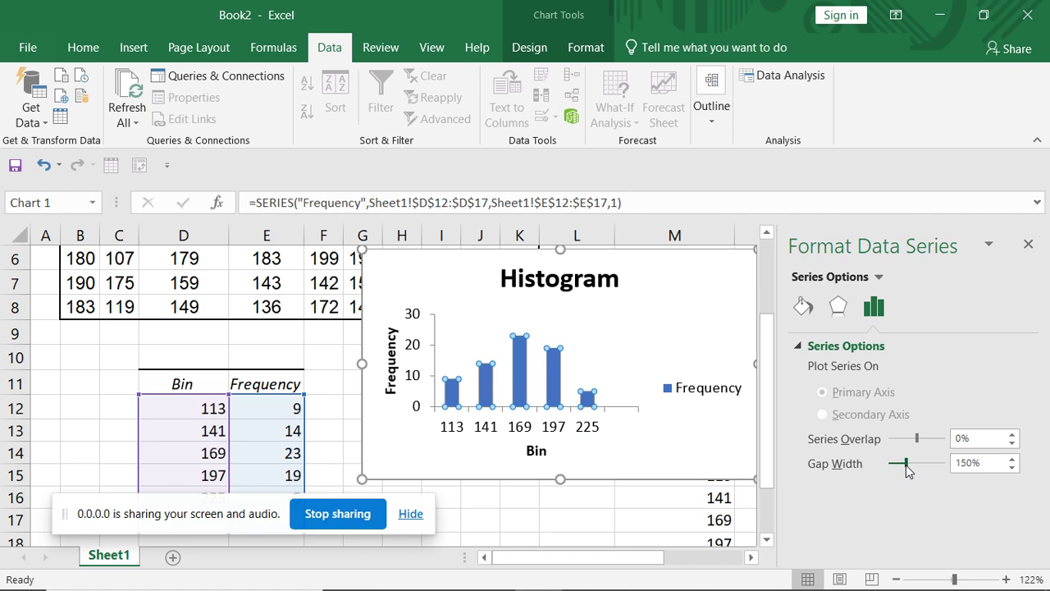
{"action": "left_click_drag", "start_coordinate": [908, 469], "coordinate": [891, 473]}
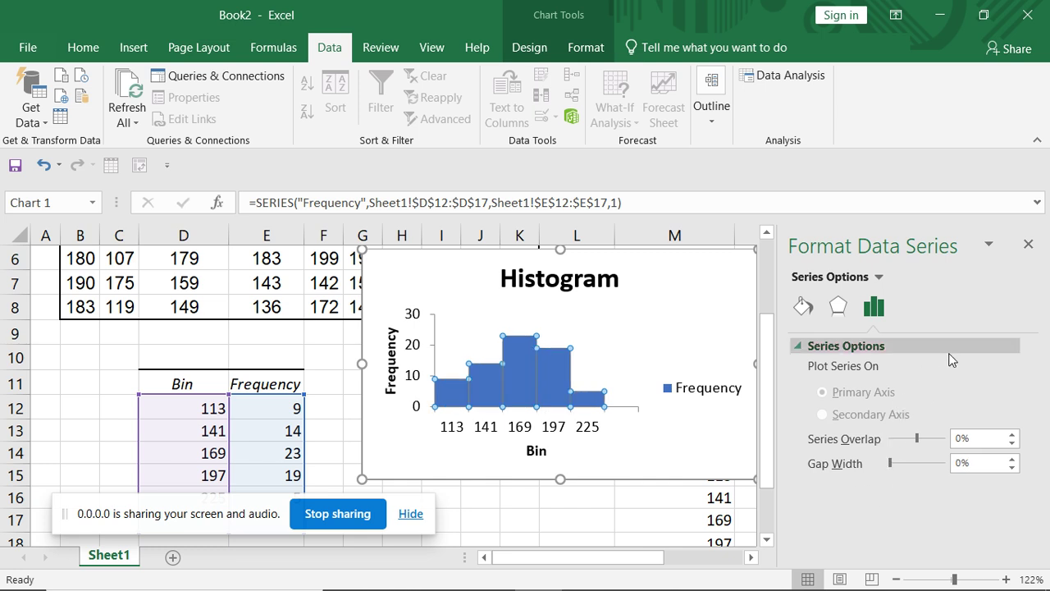
Step: Give the histogram bars a solid black border and close the formatting options
{"action": "left_click", "coordinate": [804, 307]}
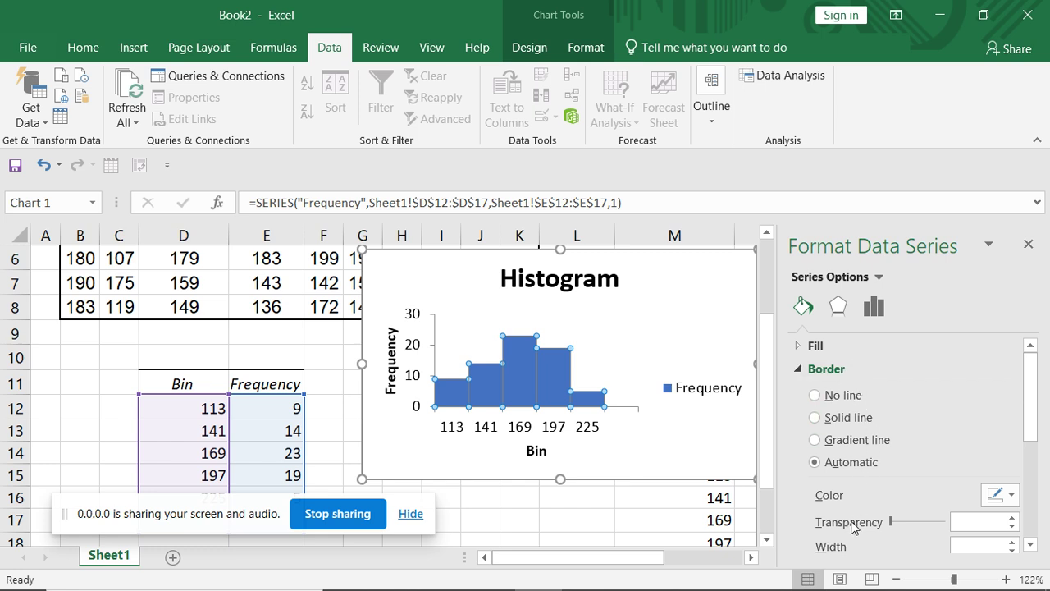
{"action": "left_click", "coordinate": [1014, 496]}
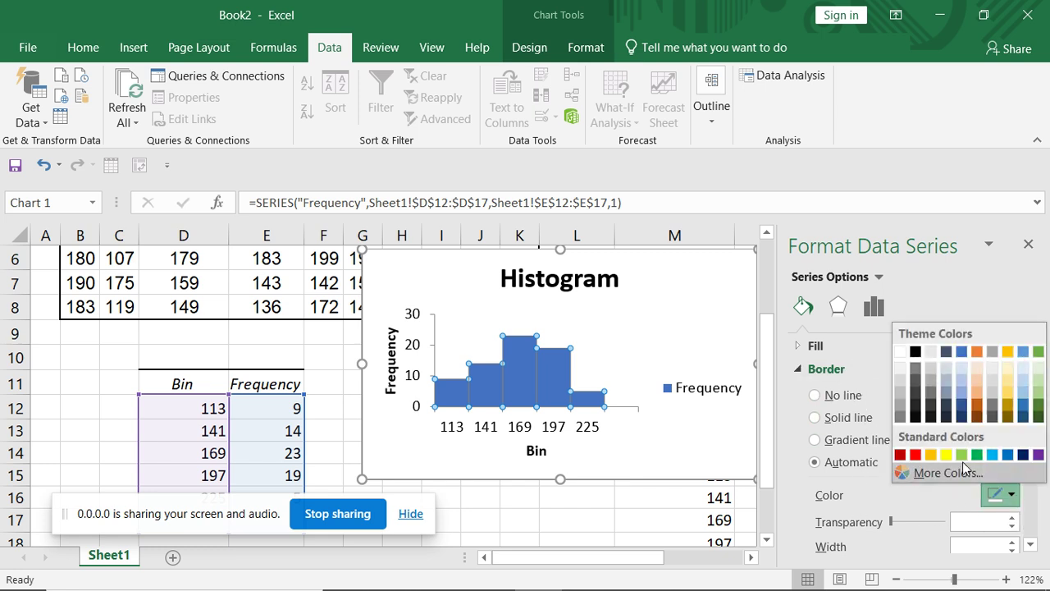
{"action": "left_click", "coordinate": [916, 352]}
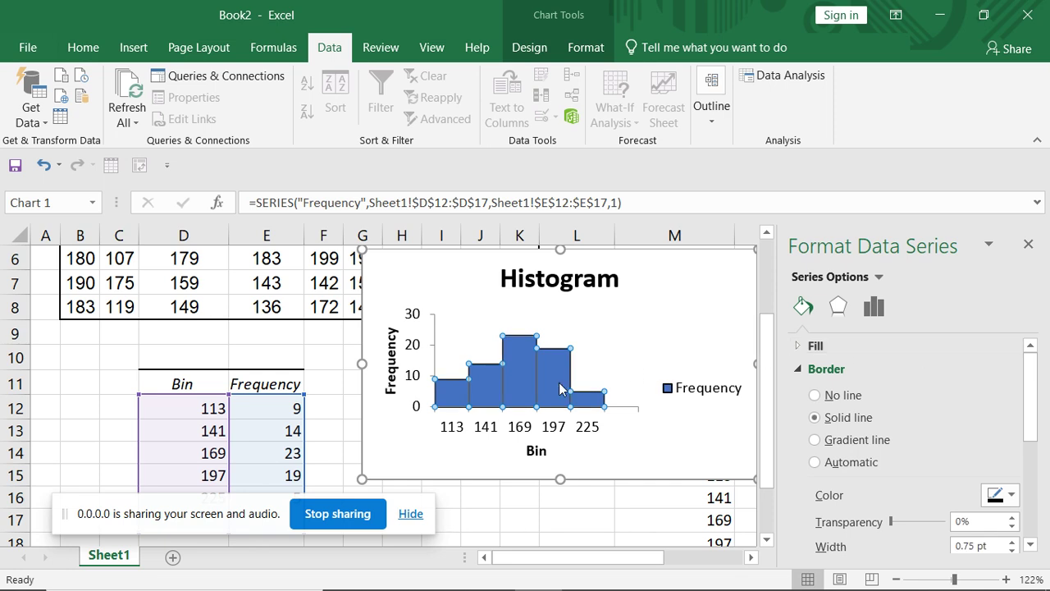
{"action": "left_click", "coordinate": [1028, 244]}
{"action": "left_click", "coordinate": [872, 369]}
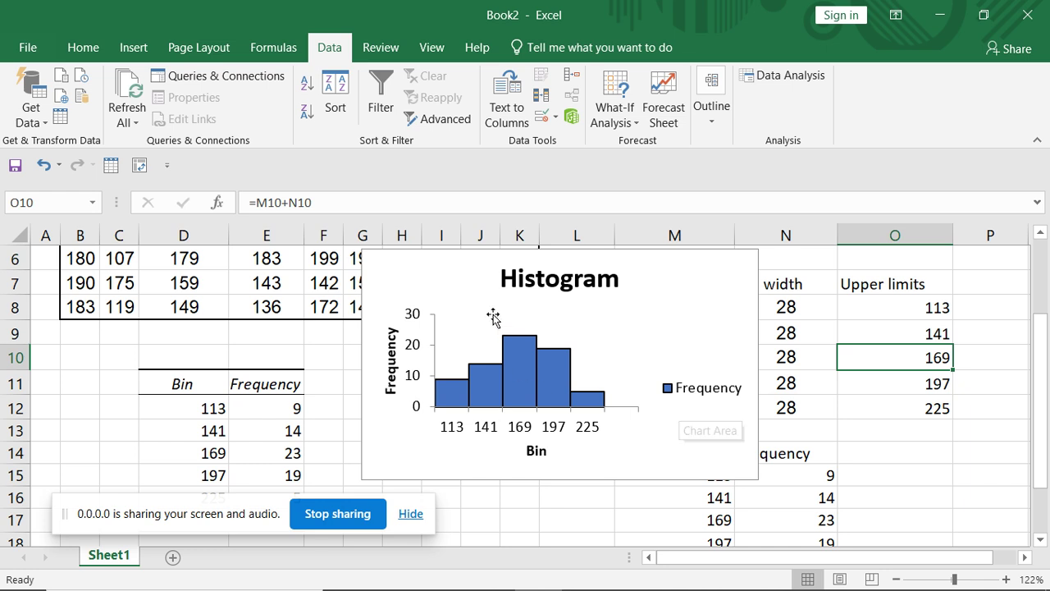
Step: Move the histogram chart down about one row and shift its title slightly closer to the chart's upper edge
{"action": "left_click_drag", "start_coordinate": [481, 276], "coordinate": [490, 301]}
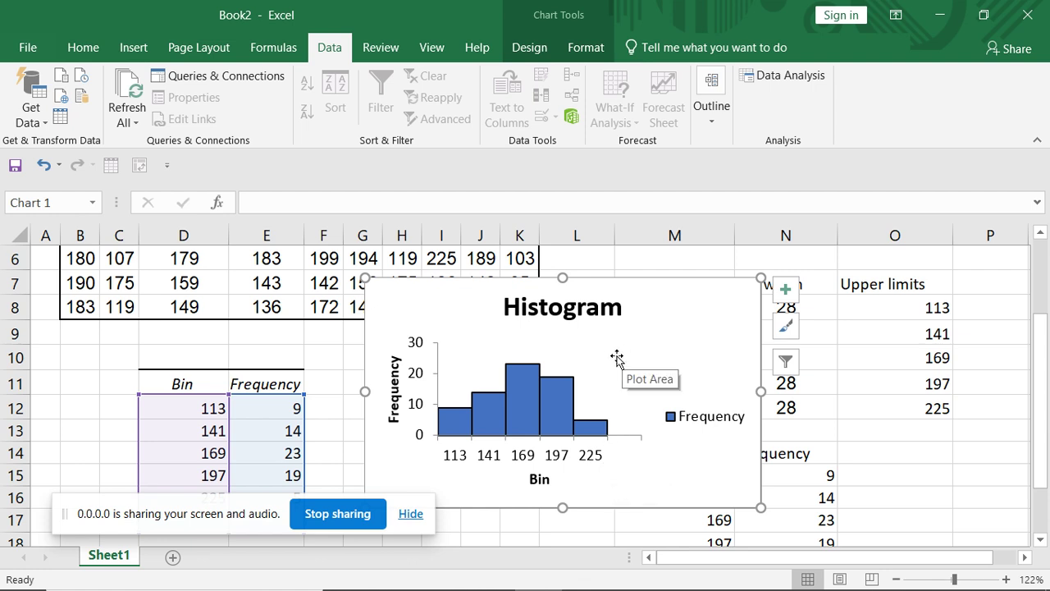
{"action": "left_click", "coordinate": [587, 309]}
{"action": "left_click", "coordinate": [691, 338]}
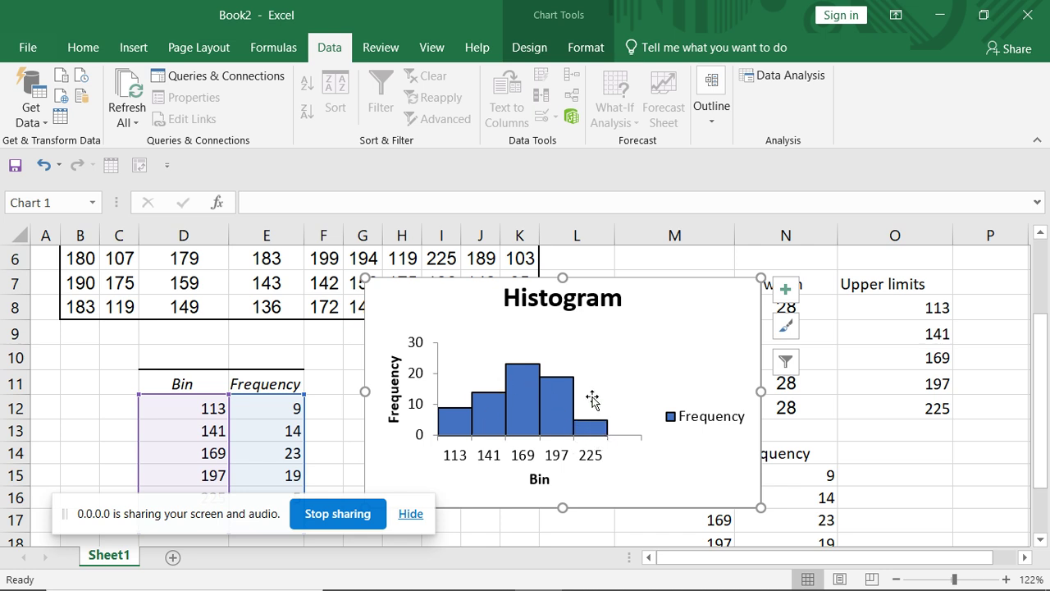
{"action": "left_click", "coordinate": [851, 357]}
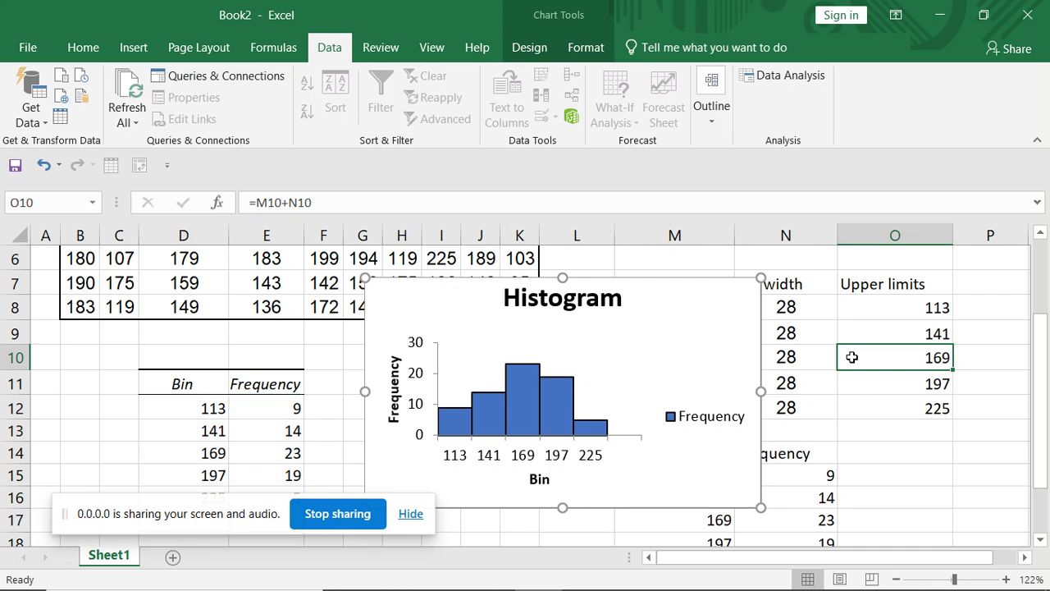